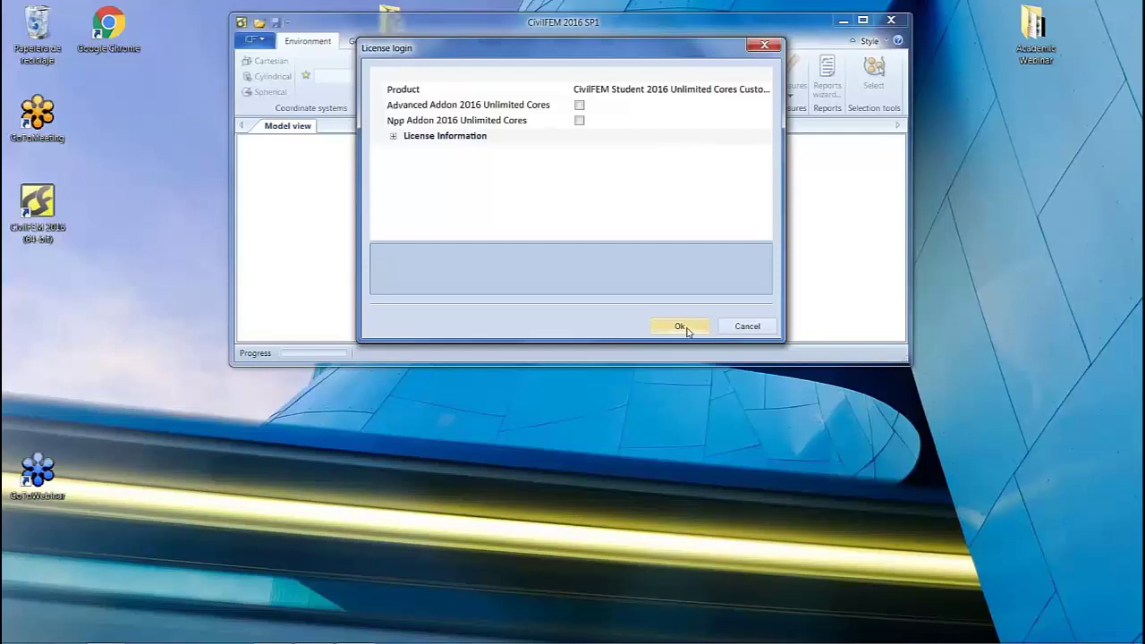
Step: Accept the CivilFEM Student licence selection, maximize the window and create a new 3D static structural model
click(682, 327)
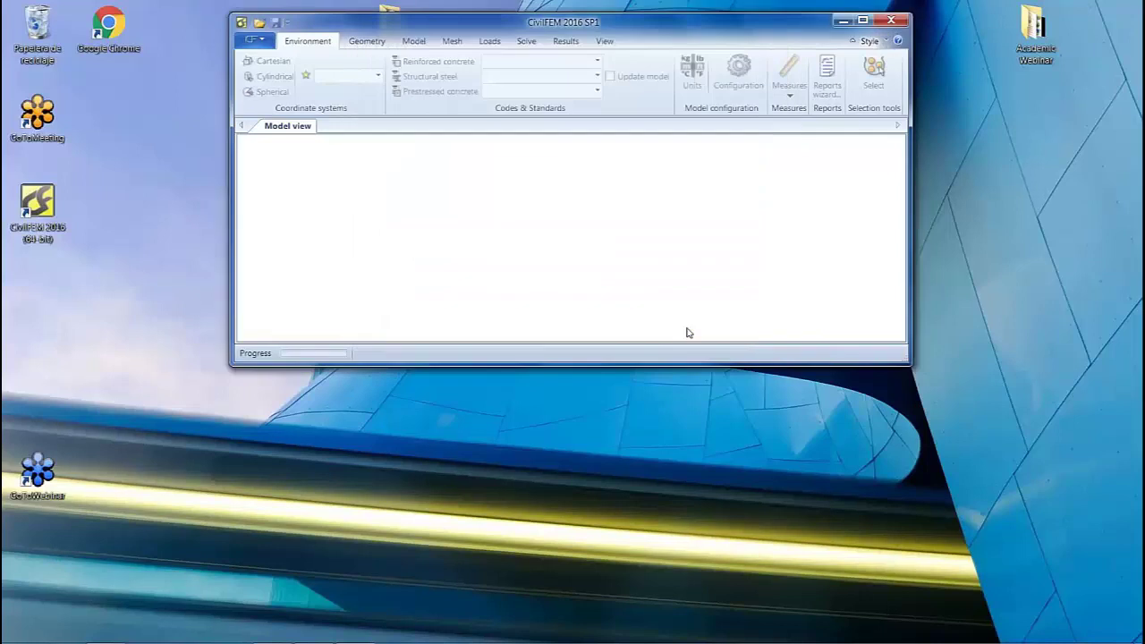
click(863, 22)
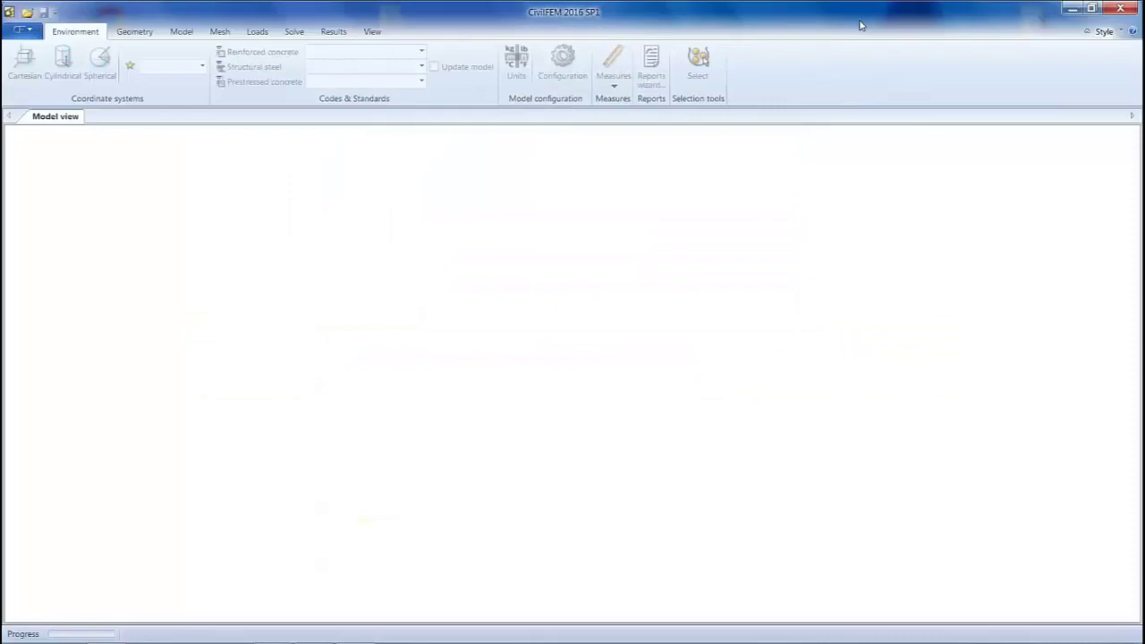
click(18, 34)
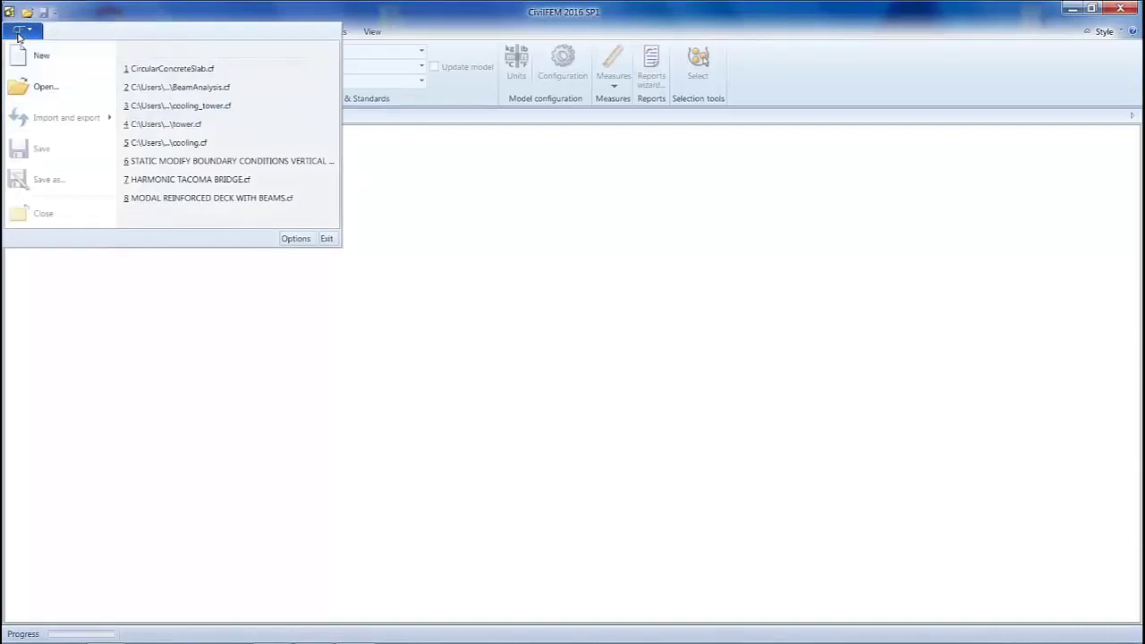
click(41, 56)
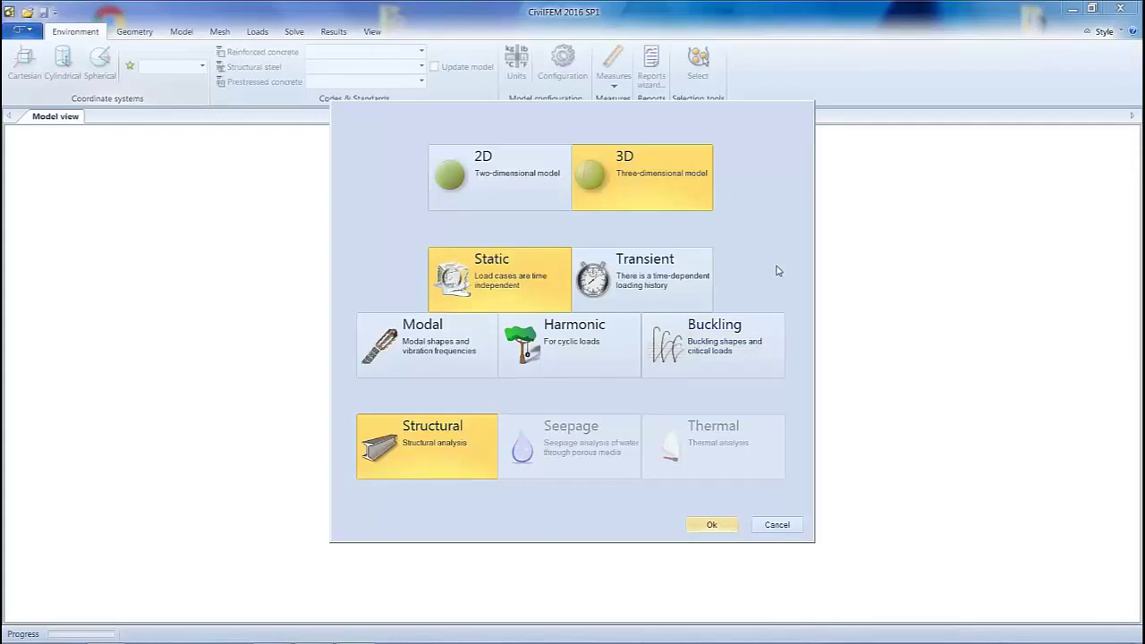
click(712, 526)
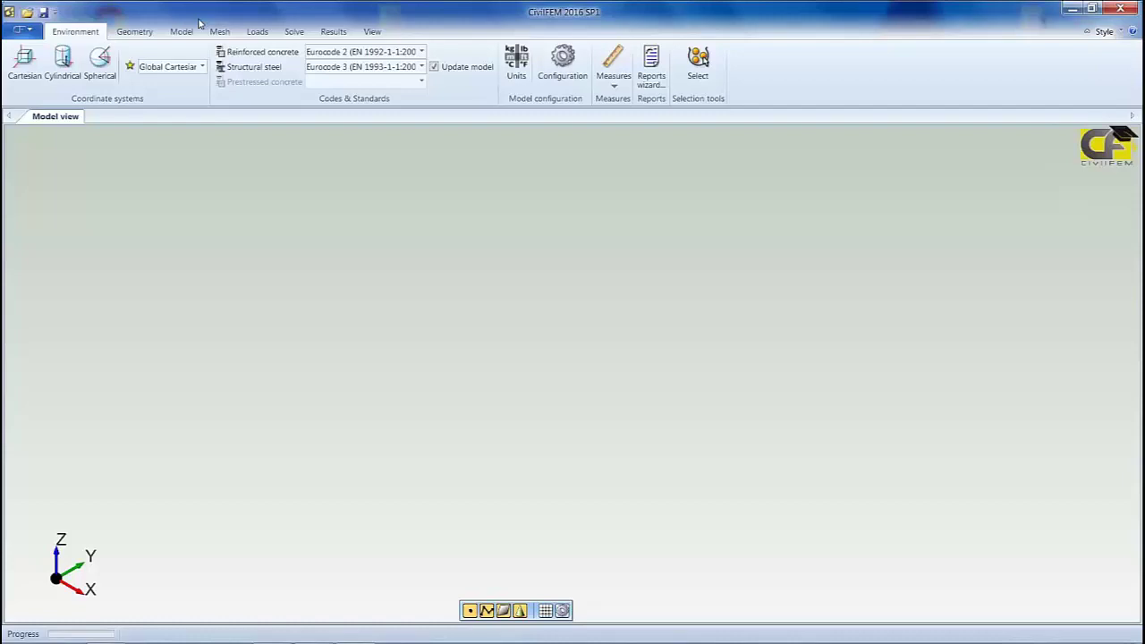
Step: Show the Entities of the model window, widened and with its coordinate systems list expanded
click(118, 35)
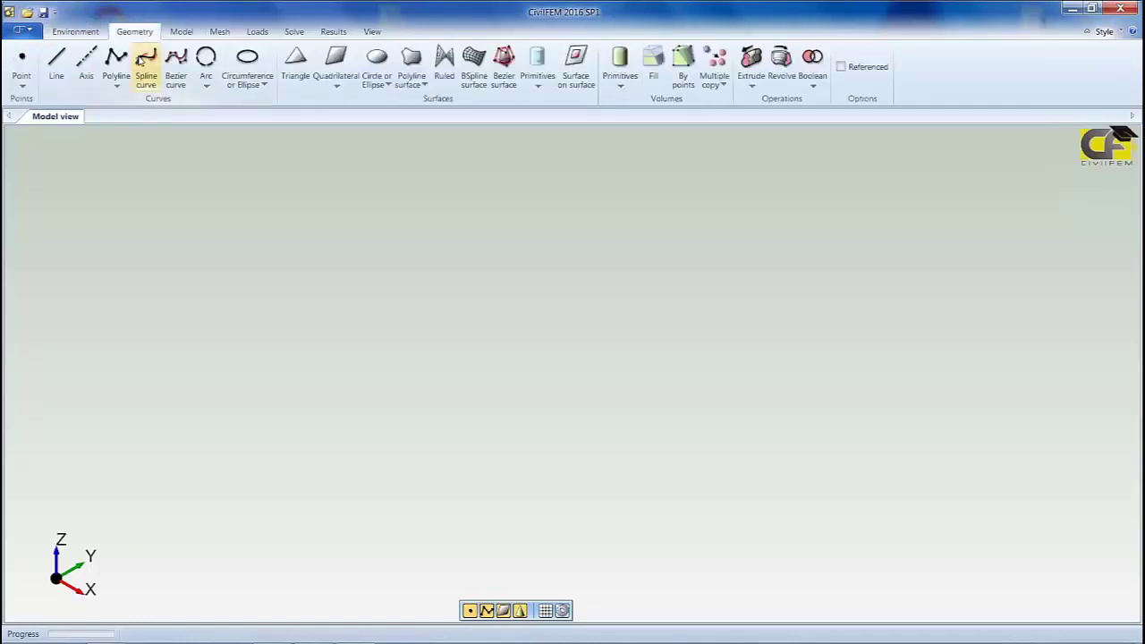
scroll(139, 59, down, 4)
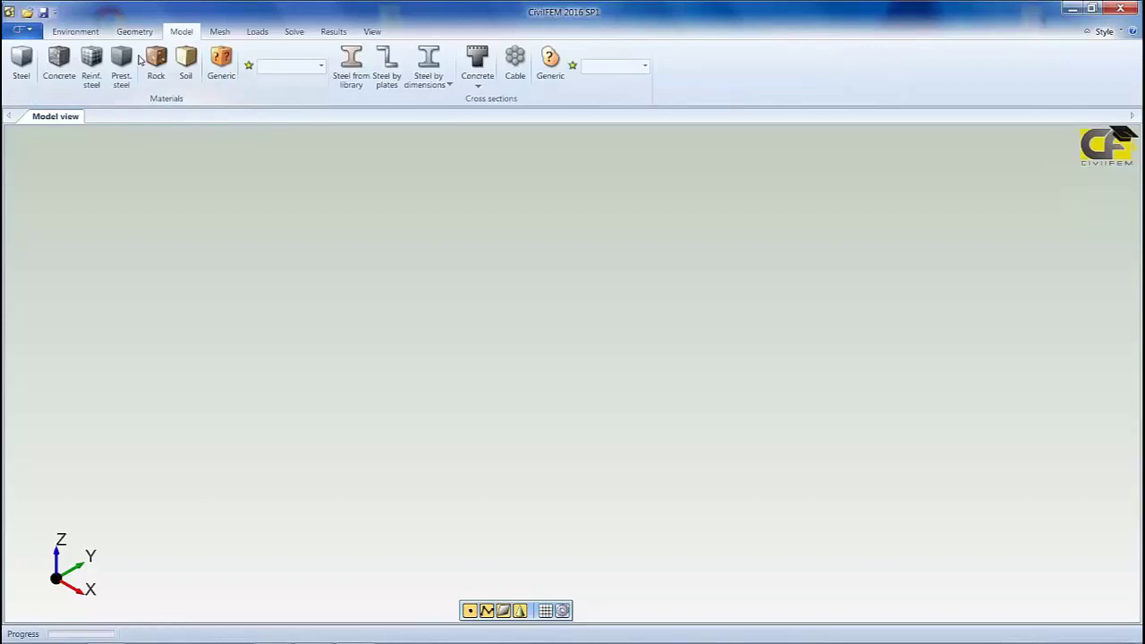
scroll(139, 59, down, 2)
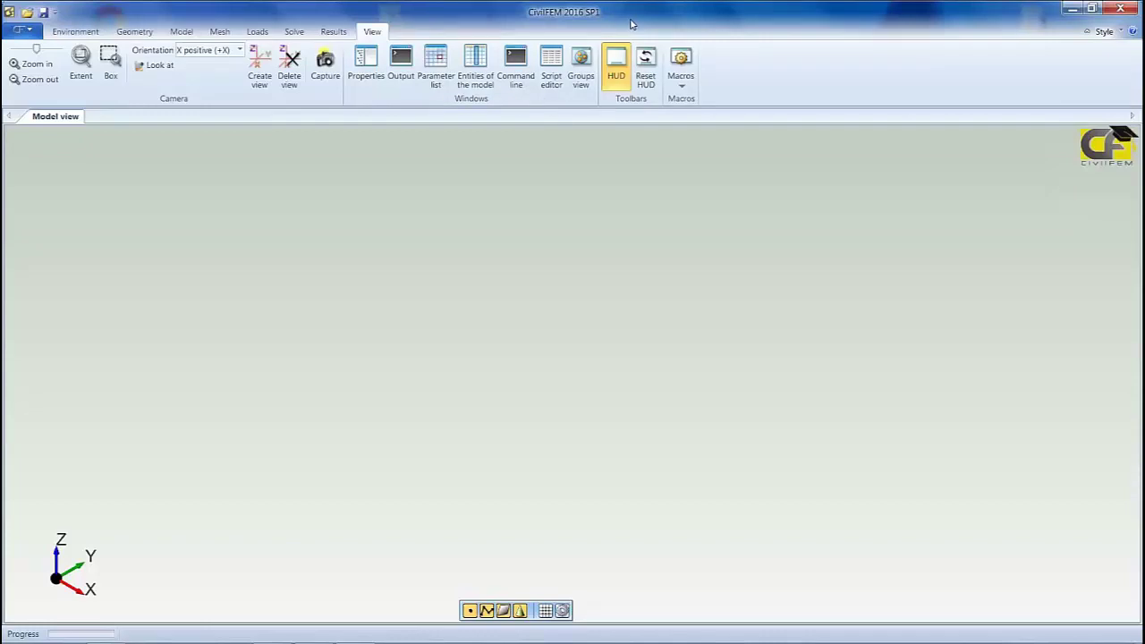
click(477, 85)
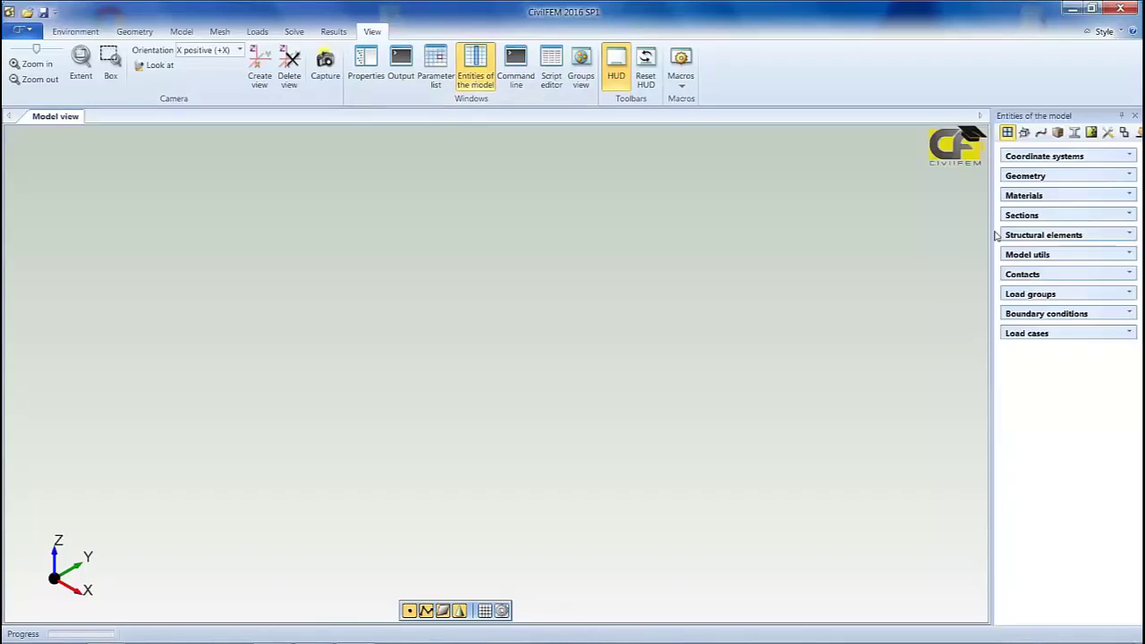
drag(992, 234, 928, 235)
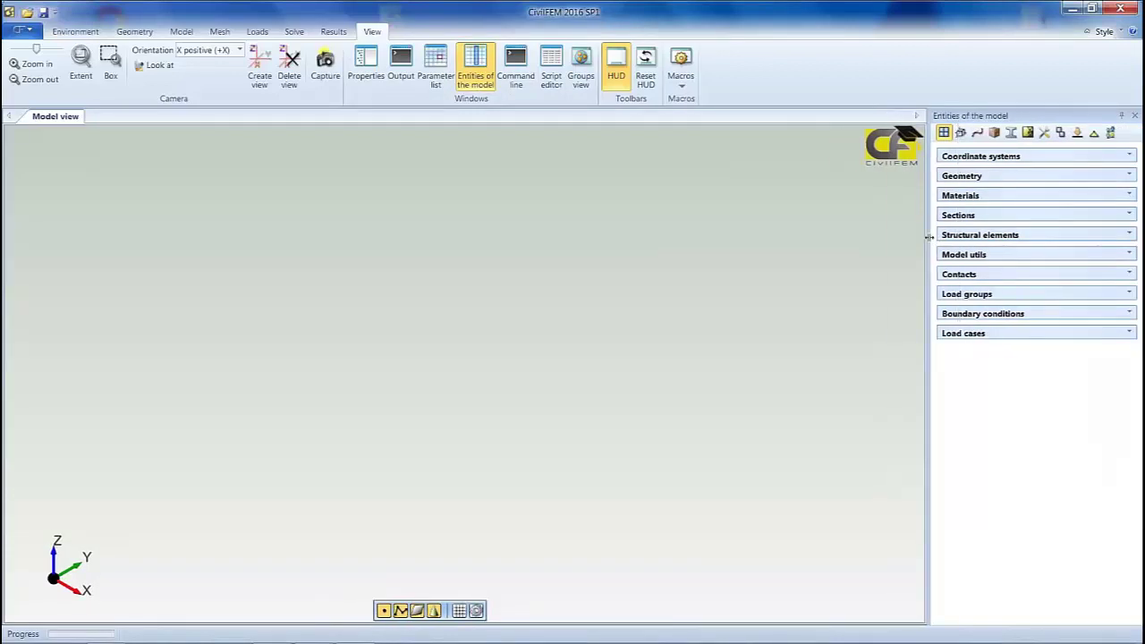
click(964, 157)
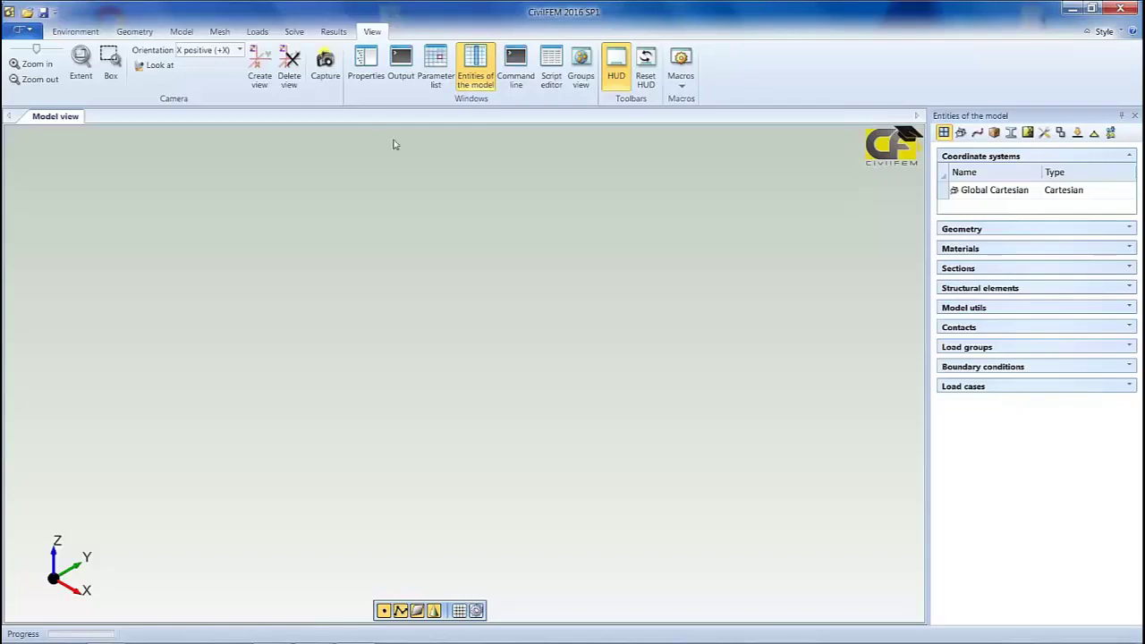
Step: Show the Global Cartesian coordinate system's properties in a widened Properties window
click(374, 81)
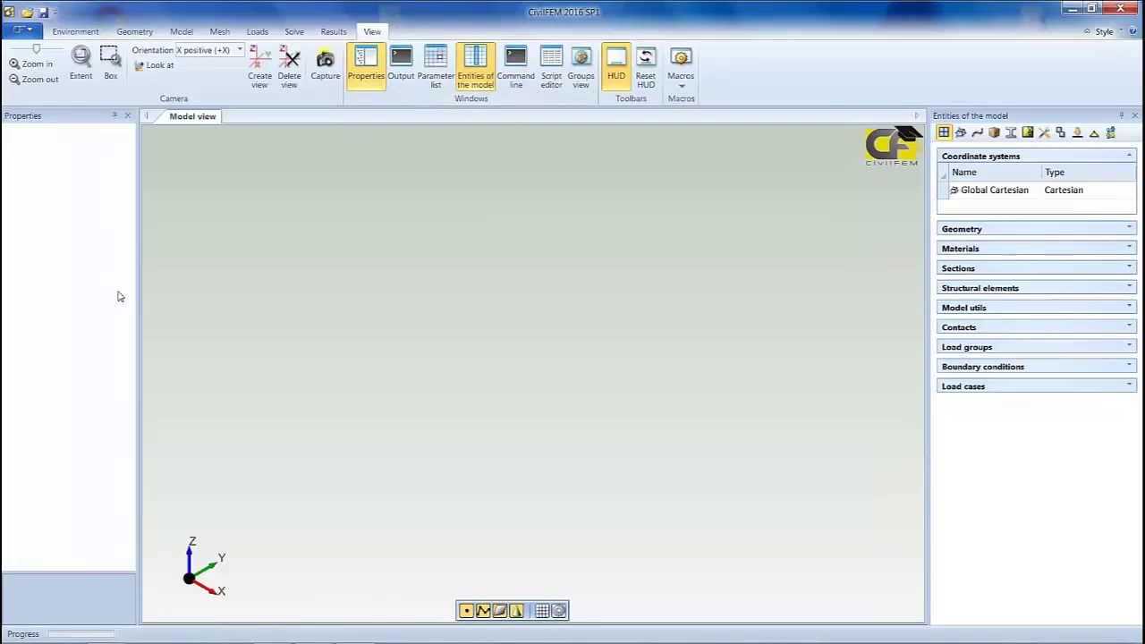
click(1014, 190)
drag(138, 325, 239, 317)
Step: Show the Output window and enlarge it so that several message lines fit
click(372, 32)
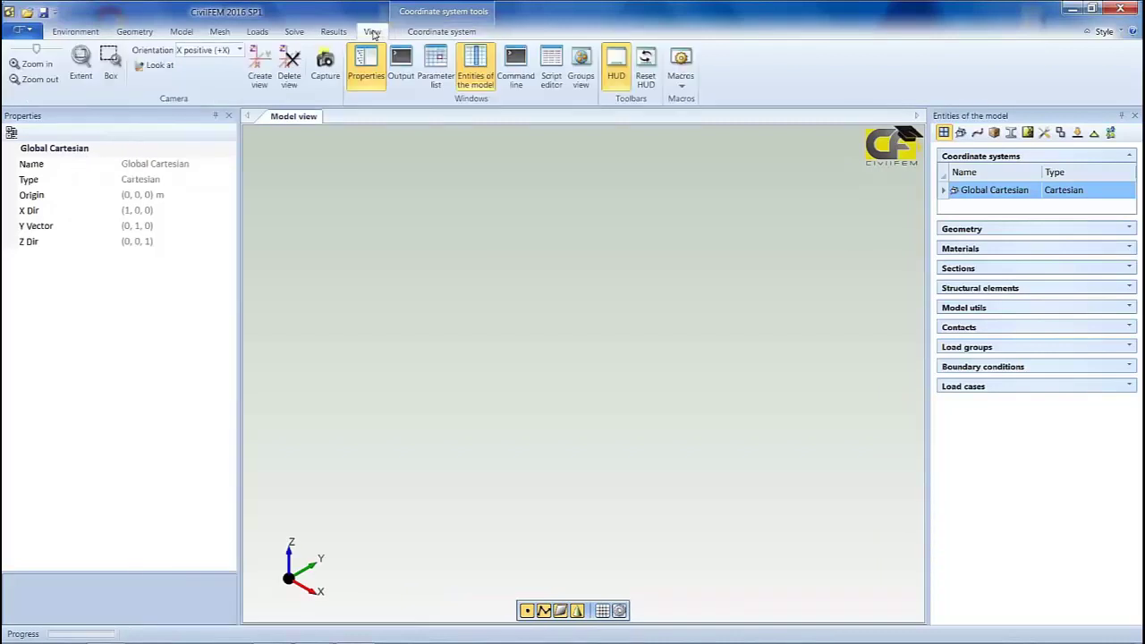
click(407, 64)
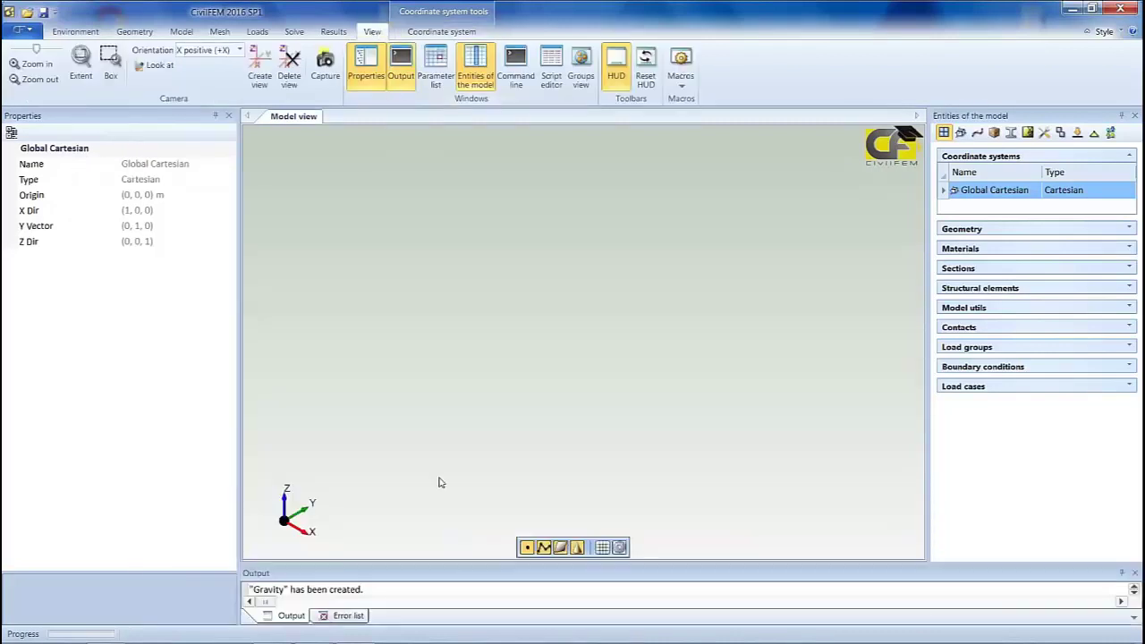
drag(455, 569, 448, 503)
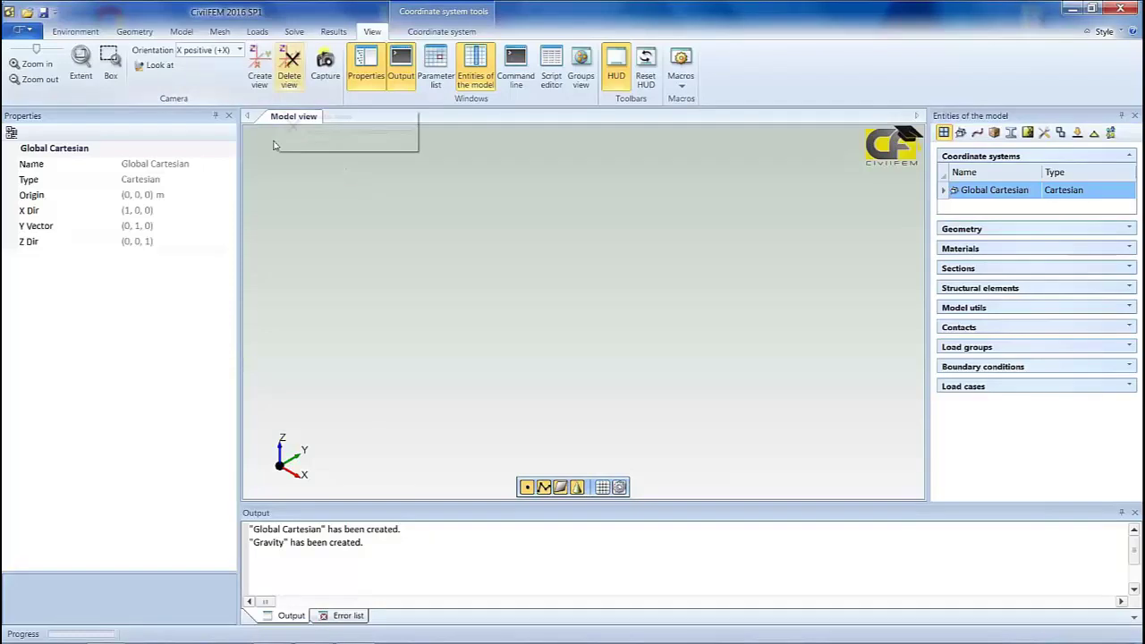
Step: Undock and redock the Properties and Output windows around the model view, toggling auto-hide on the Properties window
click(85, 34)
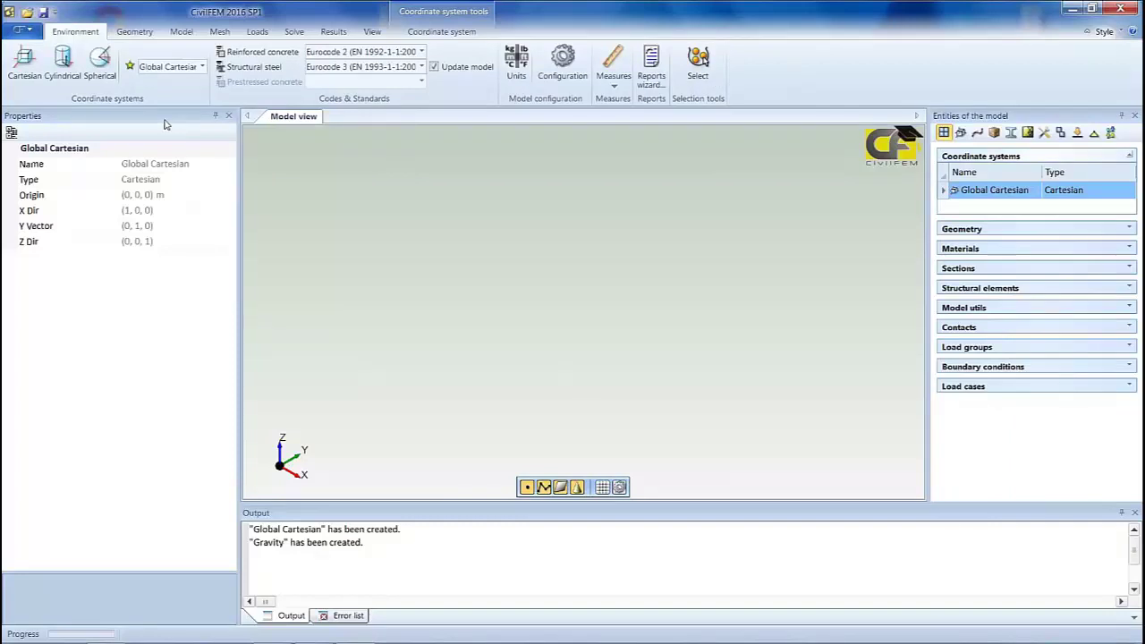
drag(165, 117, 441, 307)
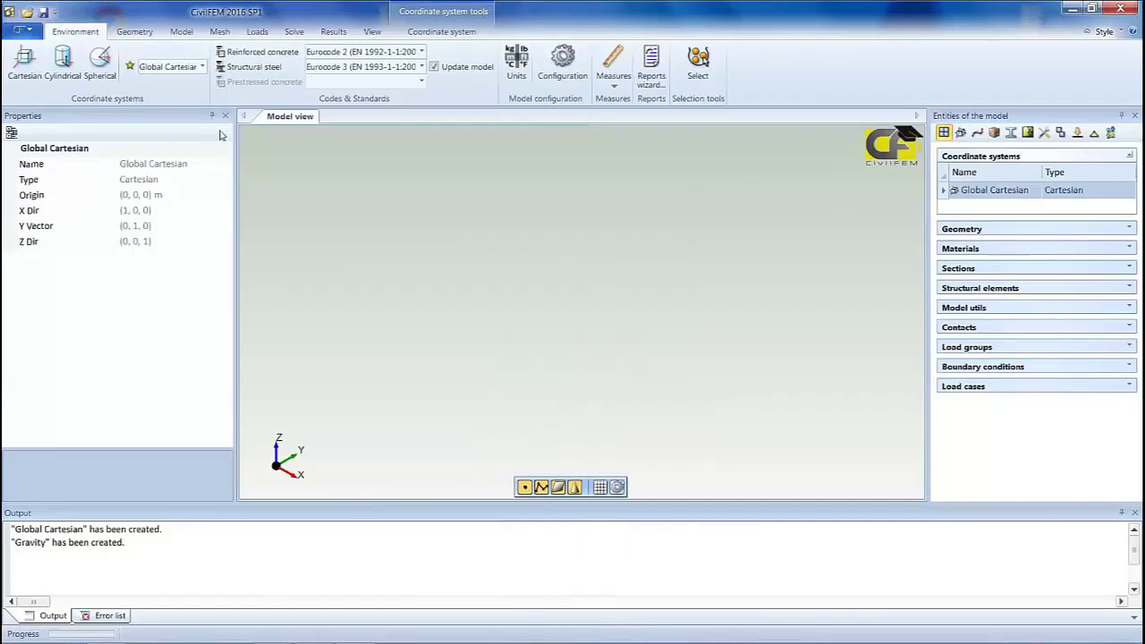
click(212, 117)
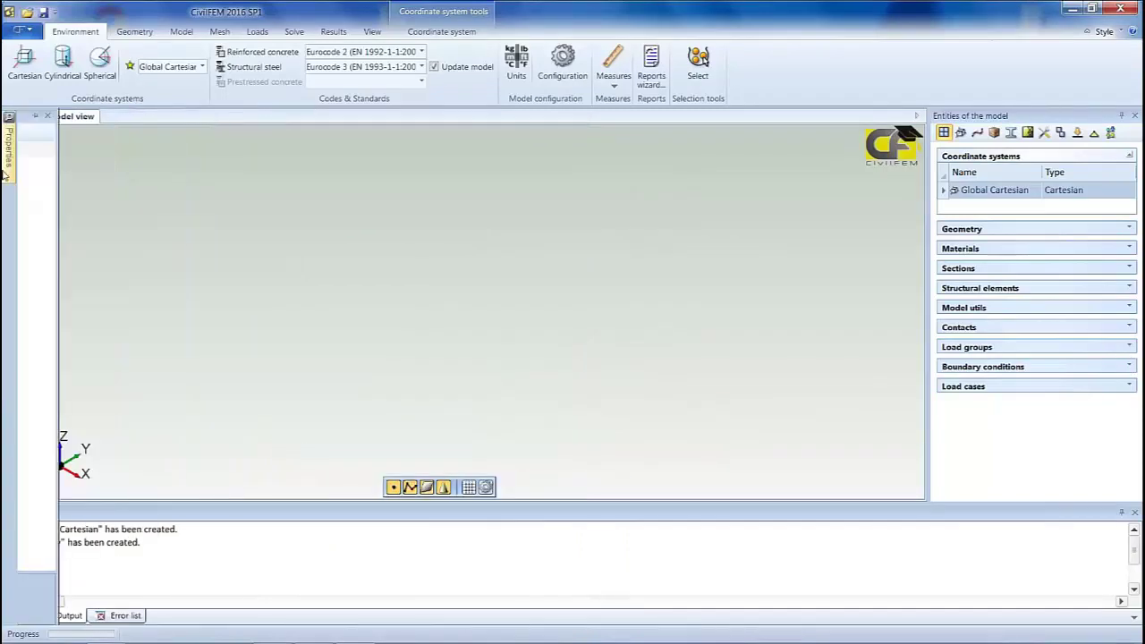
mouse_move(6, 170)
click(228, 116)
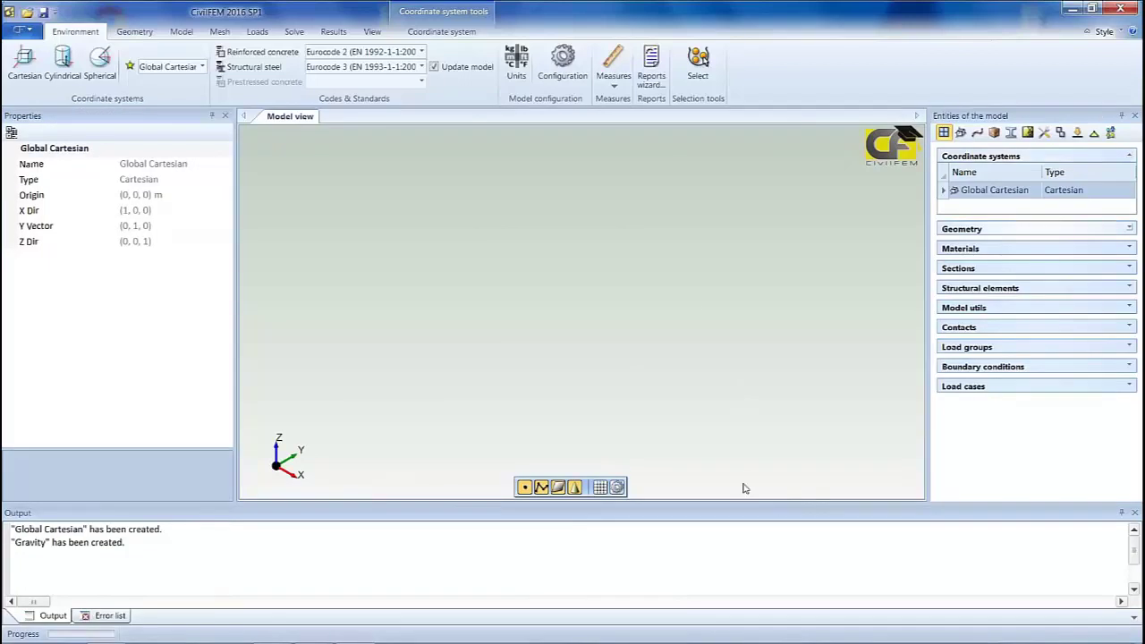
drag(738, 515, 577, 394)
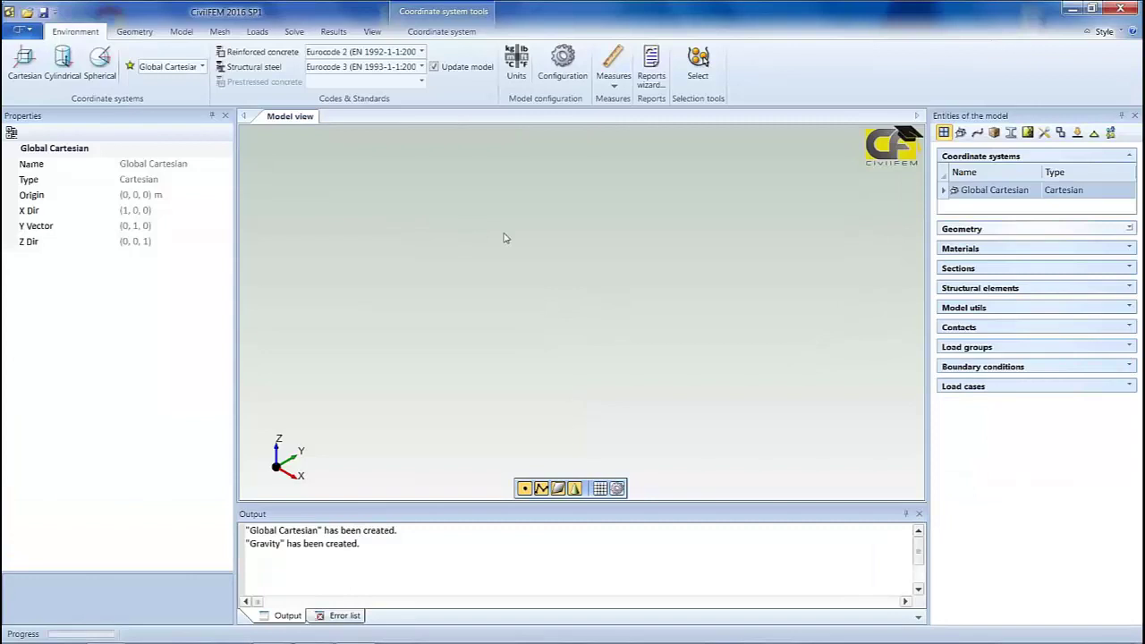
Step: Hide the HUD toolbar in the model view and show it again
click(373, 31)
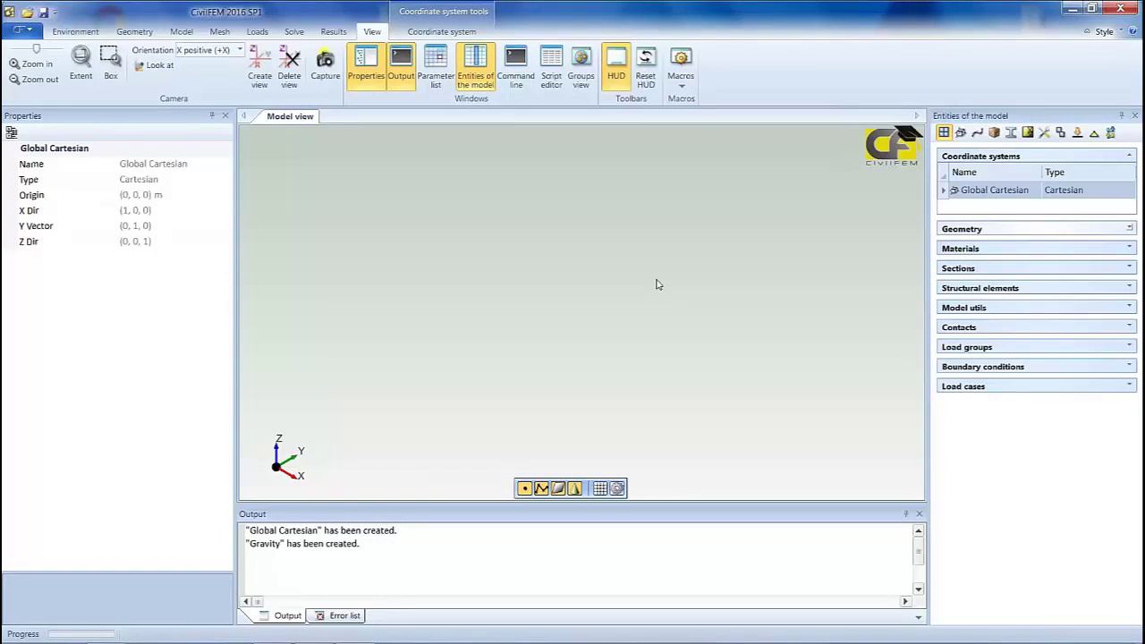
click(615, 83)
click(615, 82)
Step: Examine the full list of reinforced concrete design codes available for the model
scroll(355, 34, up, 7)
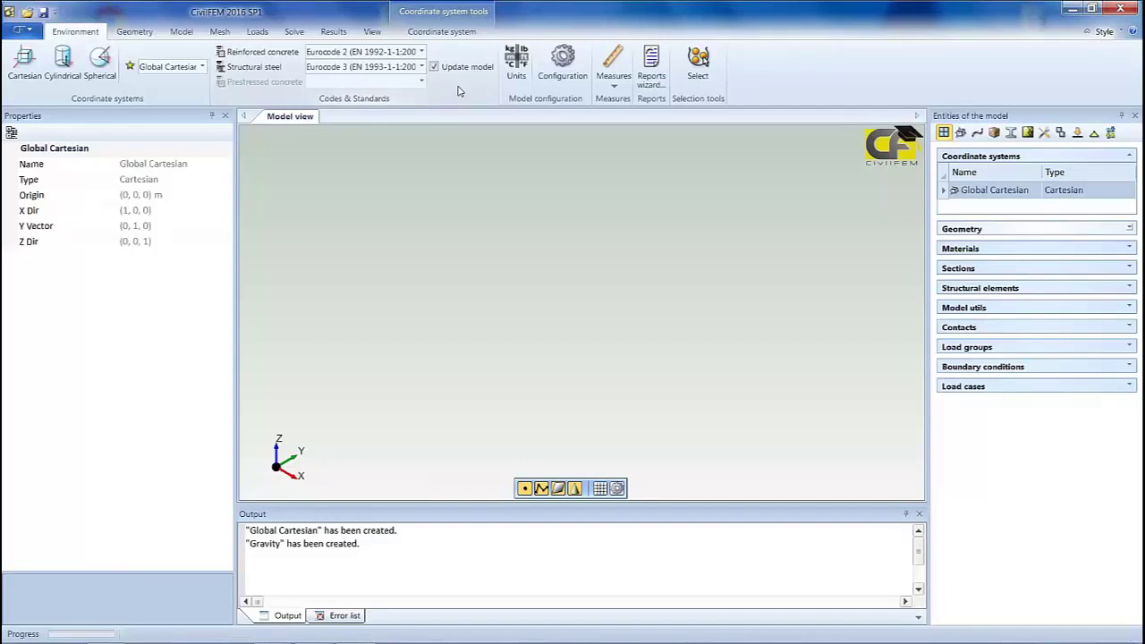
click(422, 52)
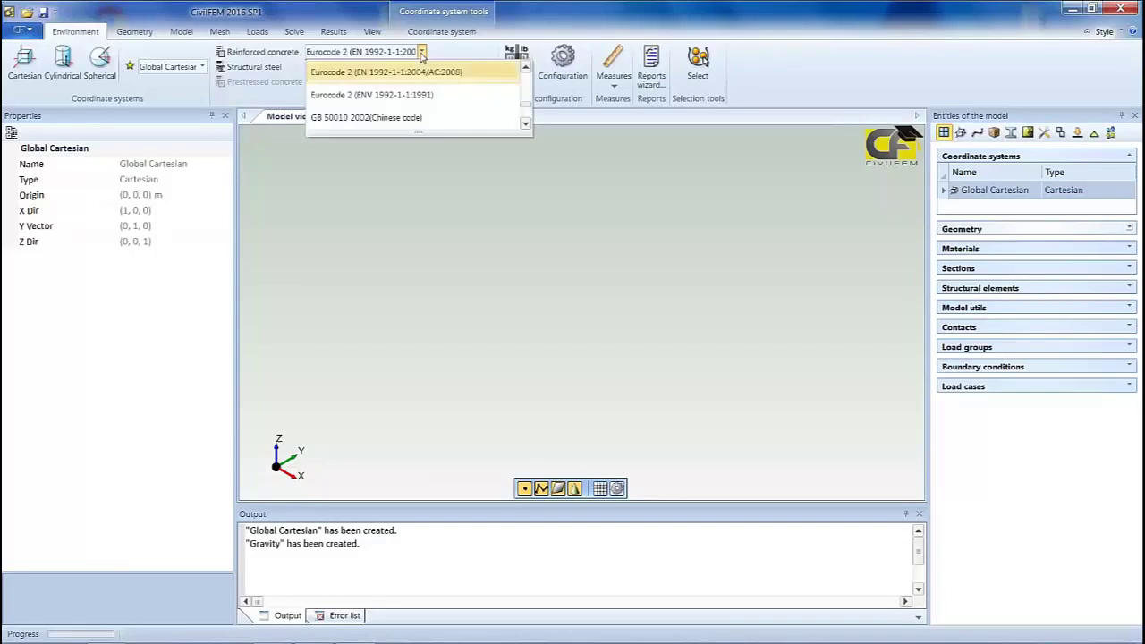
drag(424, 145, 421, 311)
scroll(426, 224, up, 3)
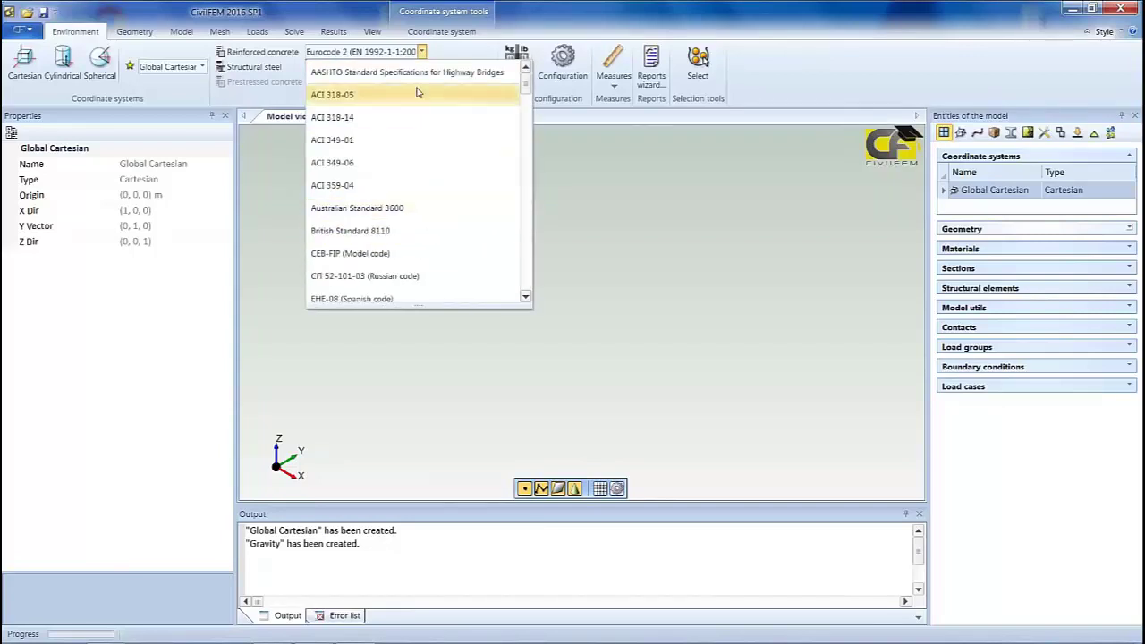
scroll(417, 89, down, 7)
scroll(417, 90, down, 1)
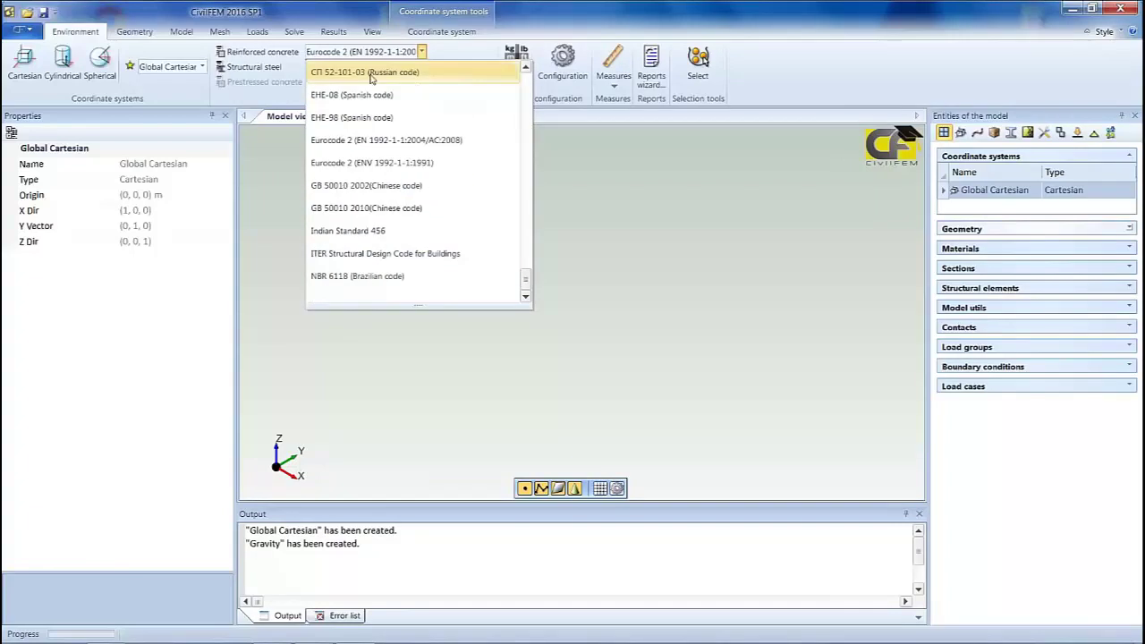
click(276, 60)
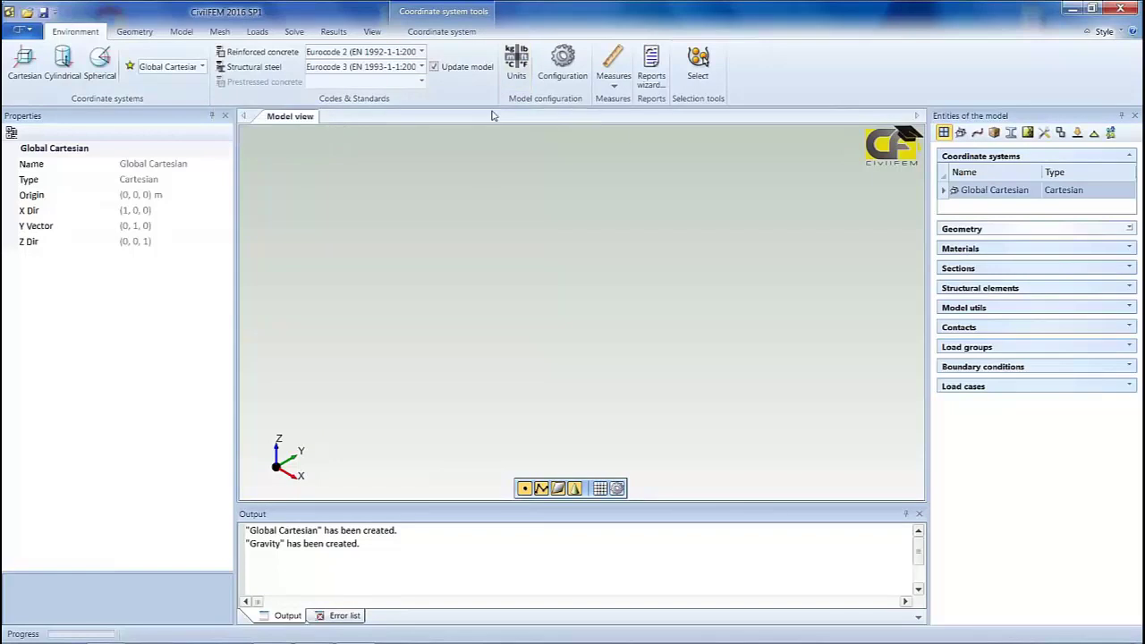
Step: Display the model units with all categories expanded and widen the Properties window to fit them
click(527, 75)
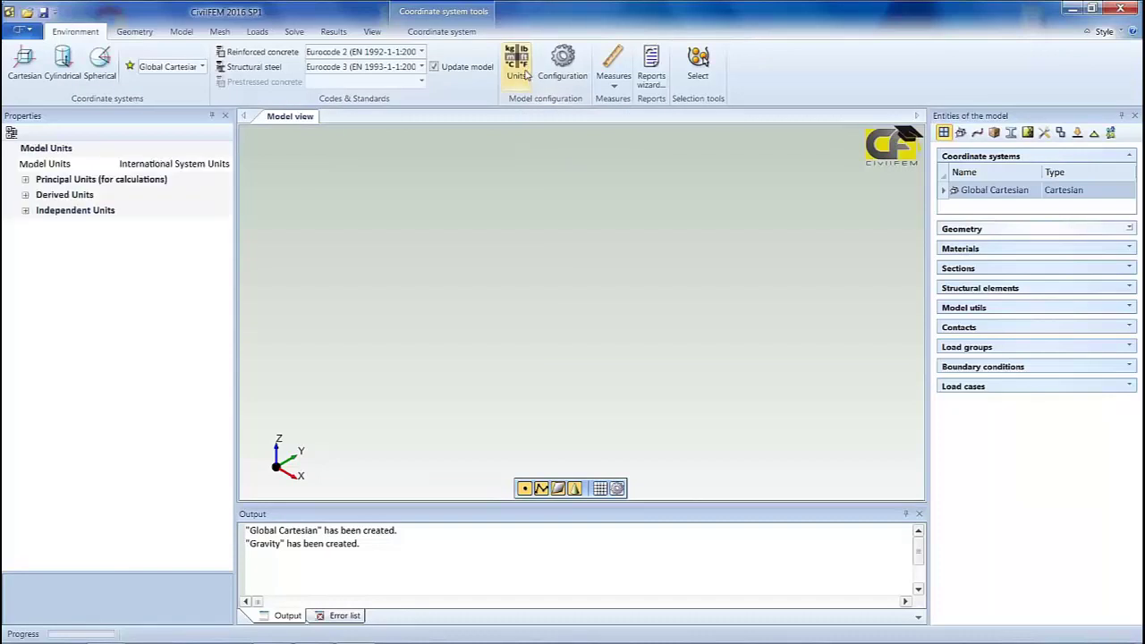
click(12, 133)
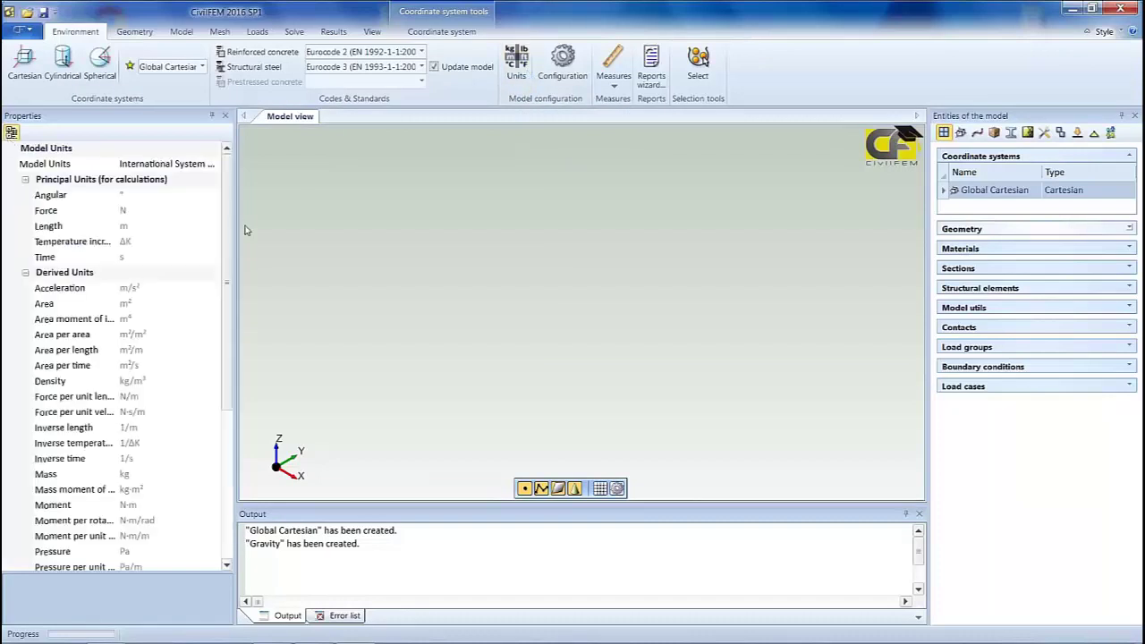
drag(237, 223, 294, 219)
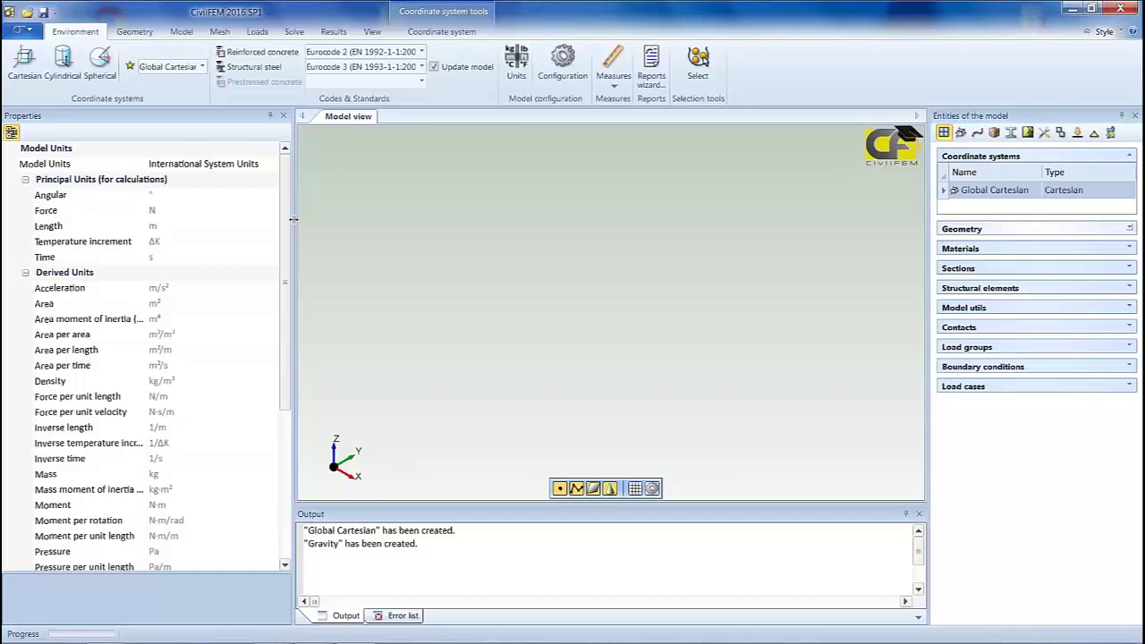
Step: Review the unit systems available for the model units
click(270, 167)
click(270, 165)
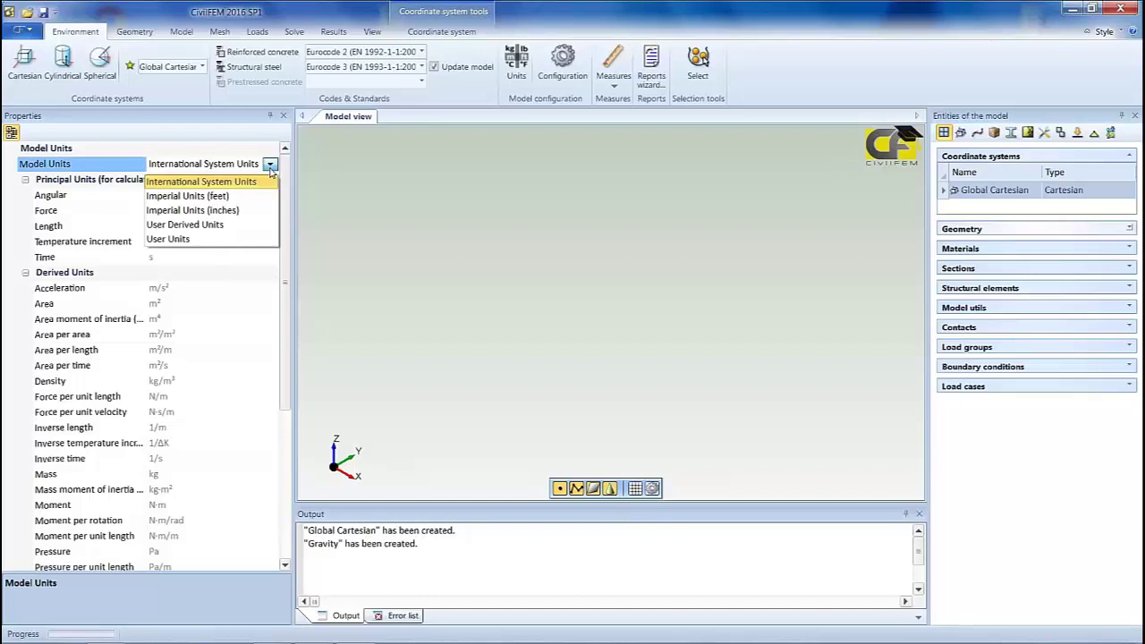
click(270, 168)
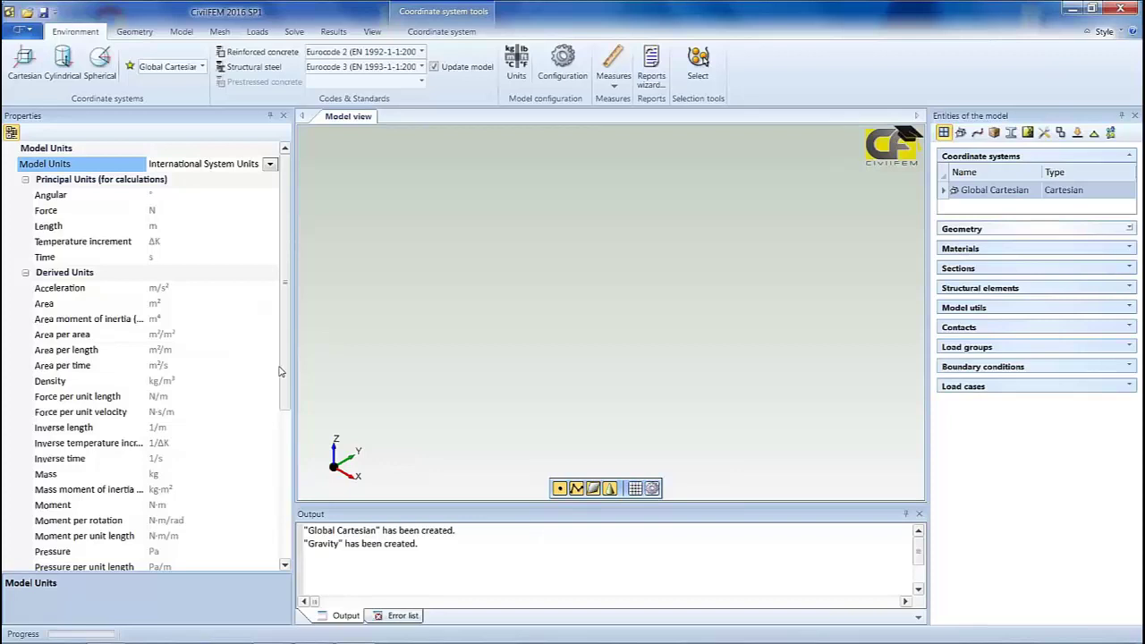
mouse_move(283, 370)
mouse_down()
mouse_move(291, 501)
mouse_move(286, 367)
mouse_up()
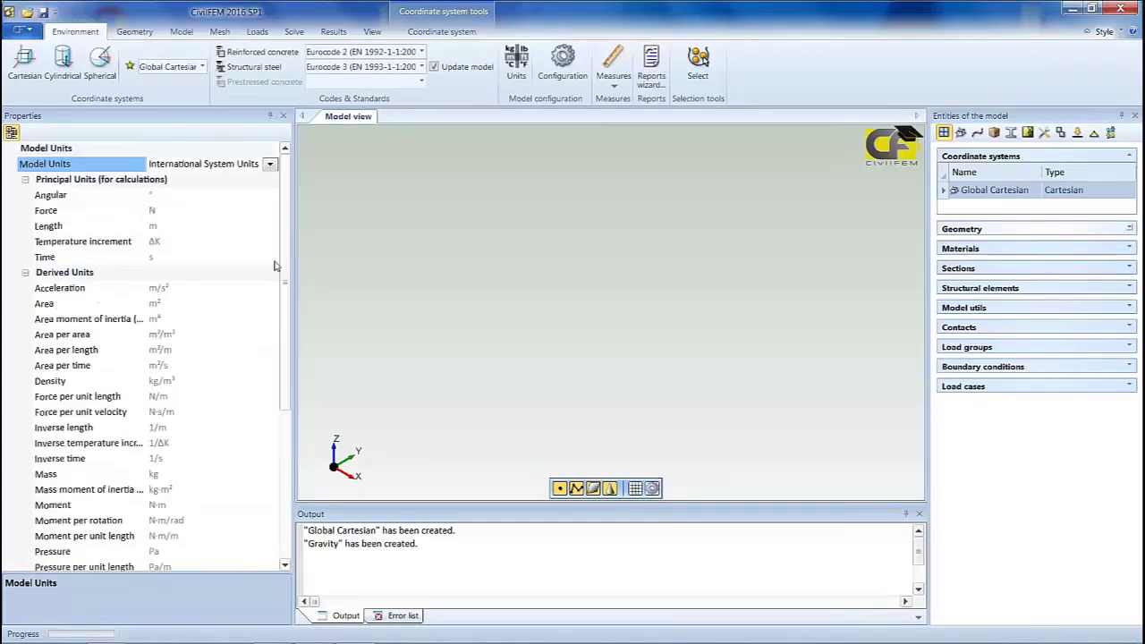
Step: Switch the model units to Imperial Units (feet), and from there to Imperial Units (inches)
click(271, 165)
click(258, 195)
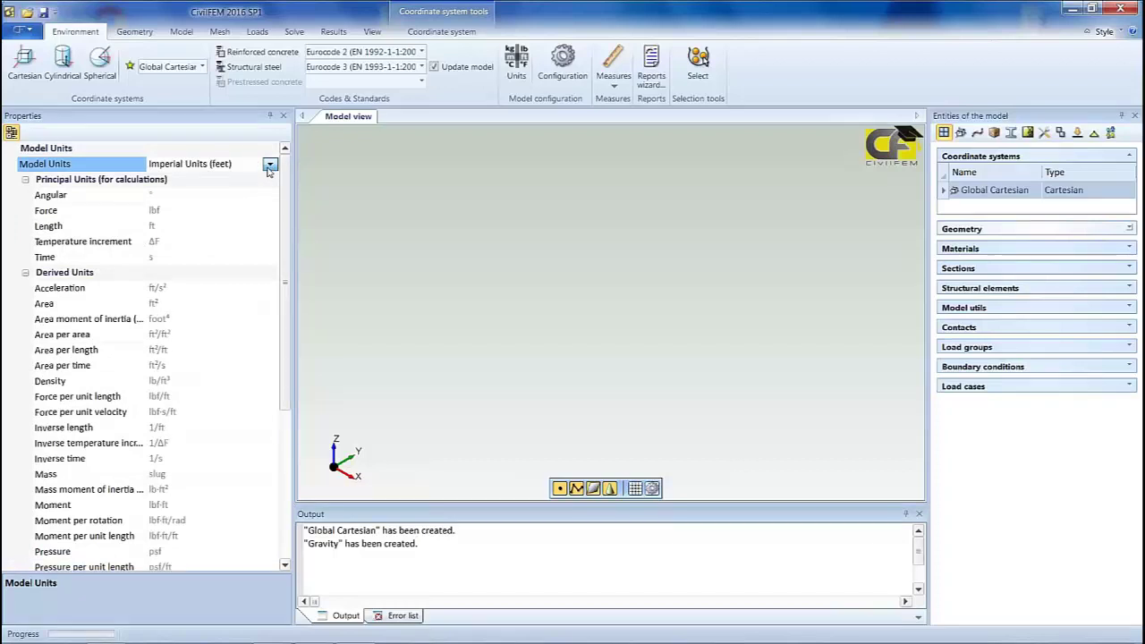
click(270, 166)
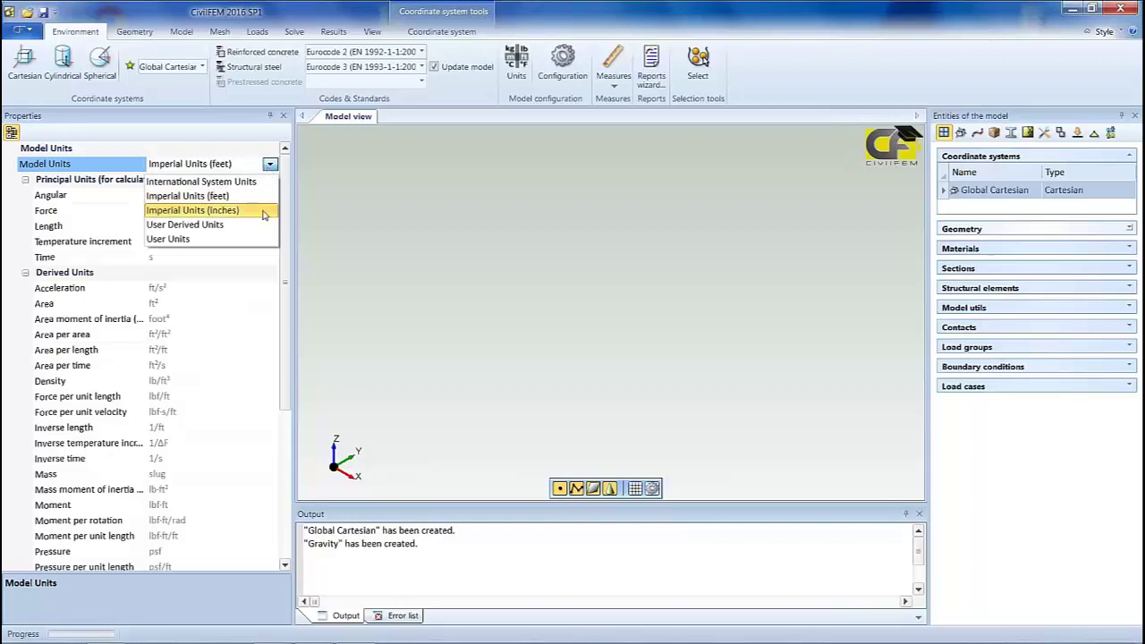
click(264, 211)
Step: Switch the model units to User Units and set the principal length unit to m and the force unit to N
click(271, 164)
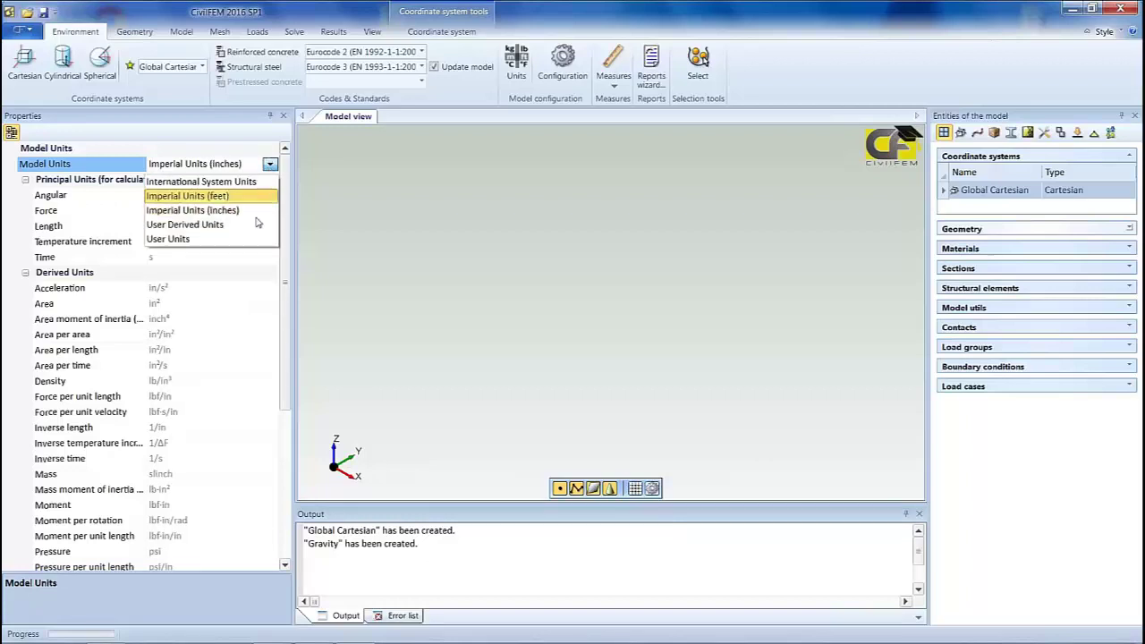
click(255, 239)
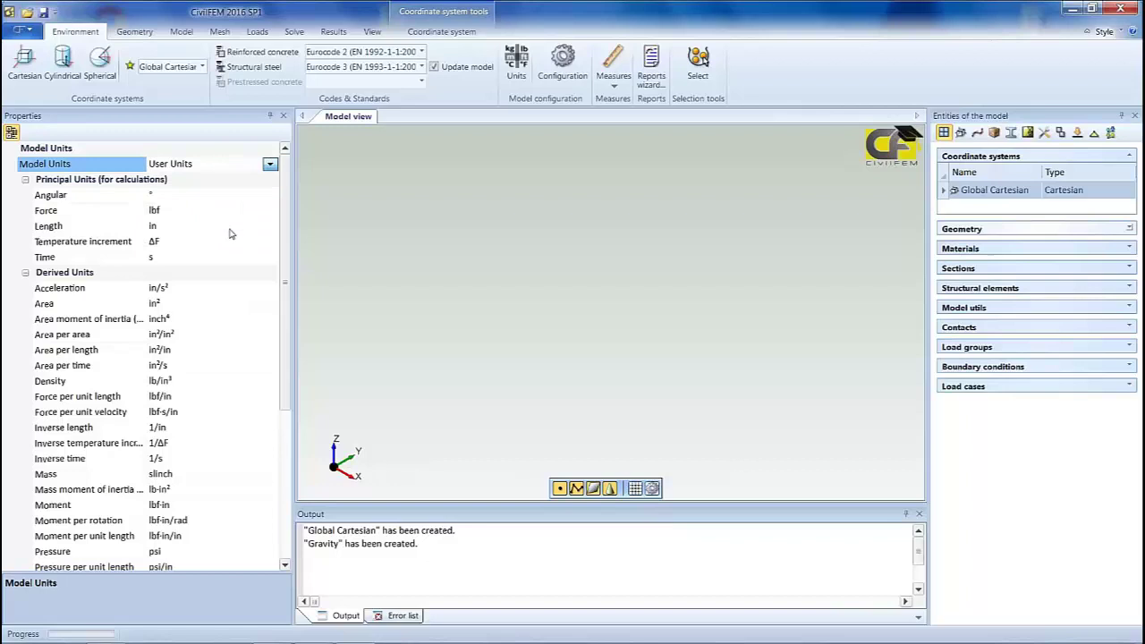
click(231, 226)
click(233, 288)
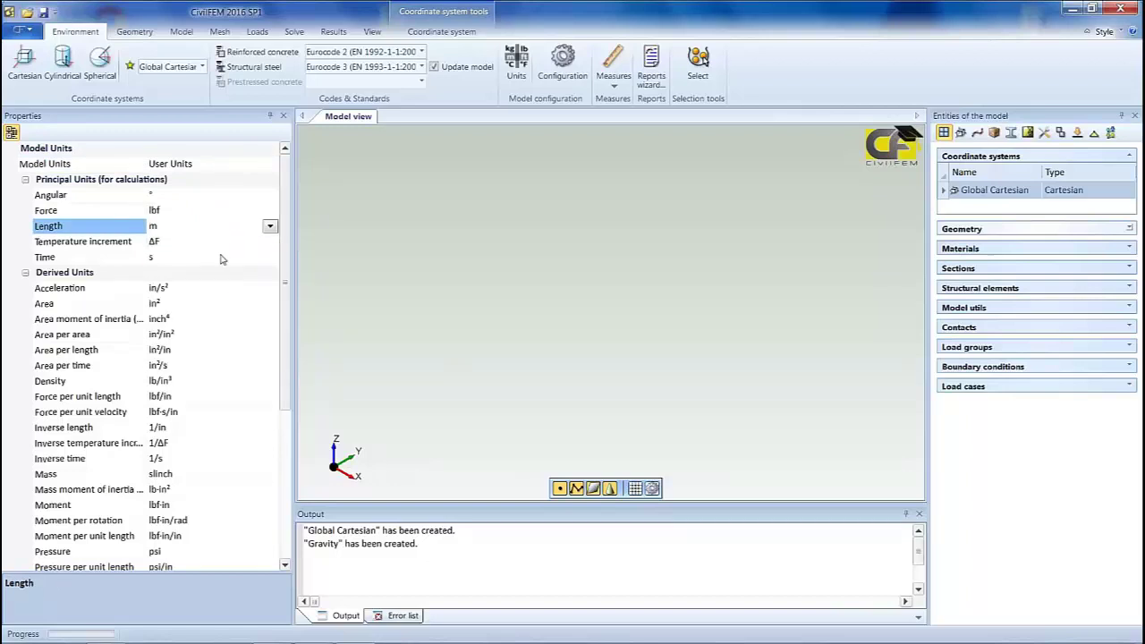
click(237, 215)
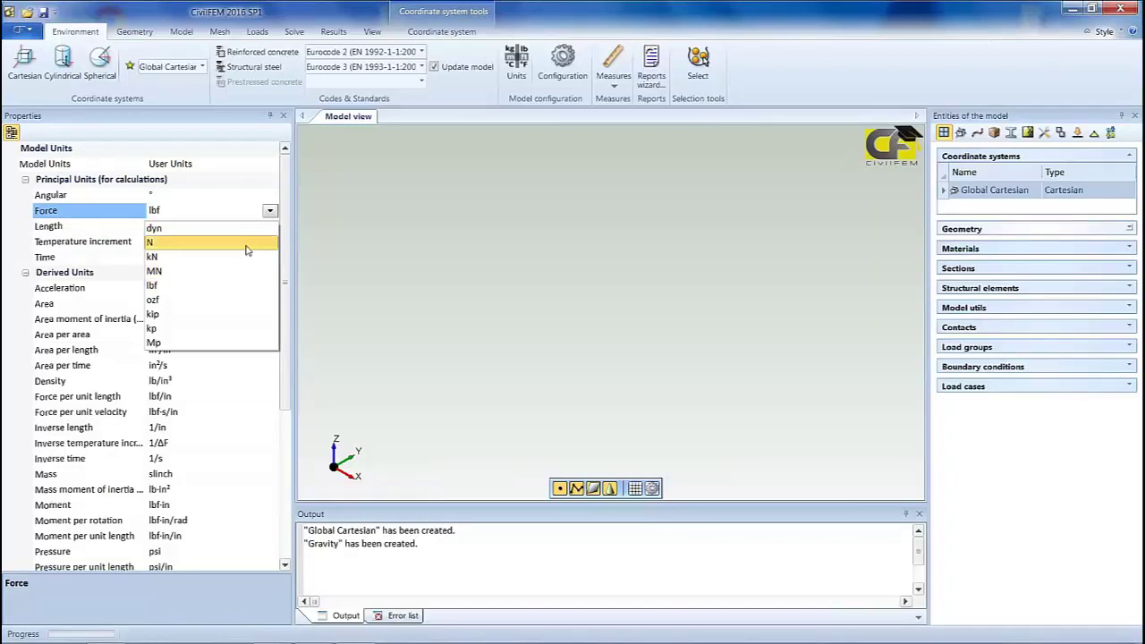
click(247, 245)
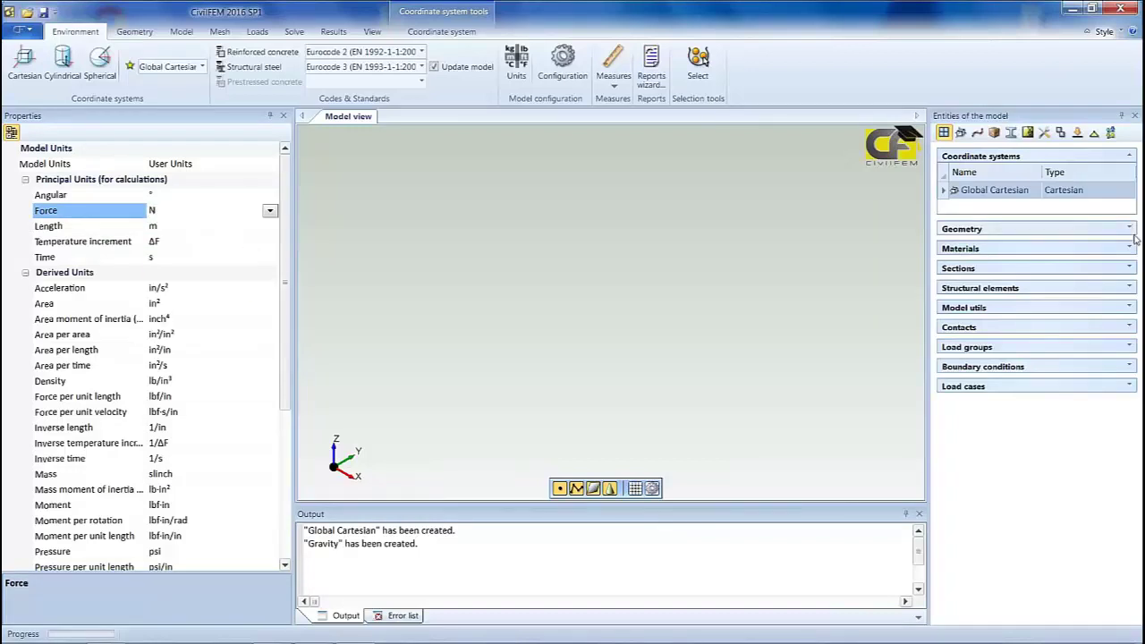
Step: Display the properties of the Global Cartesian coordinate system and review the length units available for its origin
click(1001, 195)
click(281, 195)
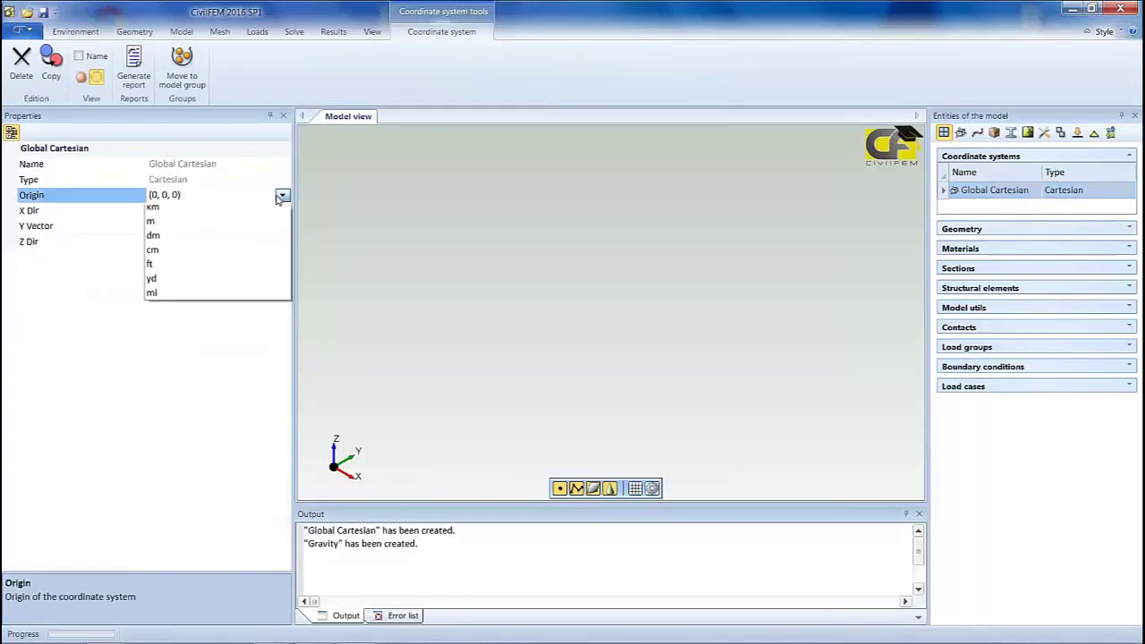
click(272, 241)
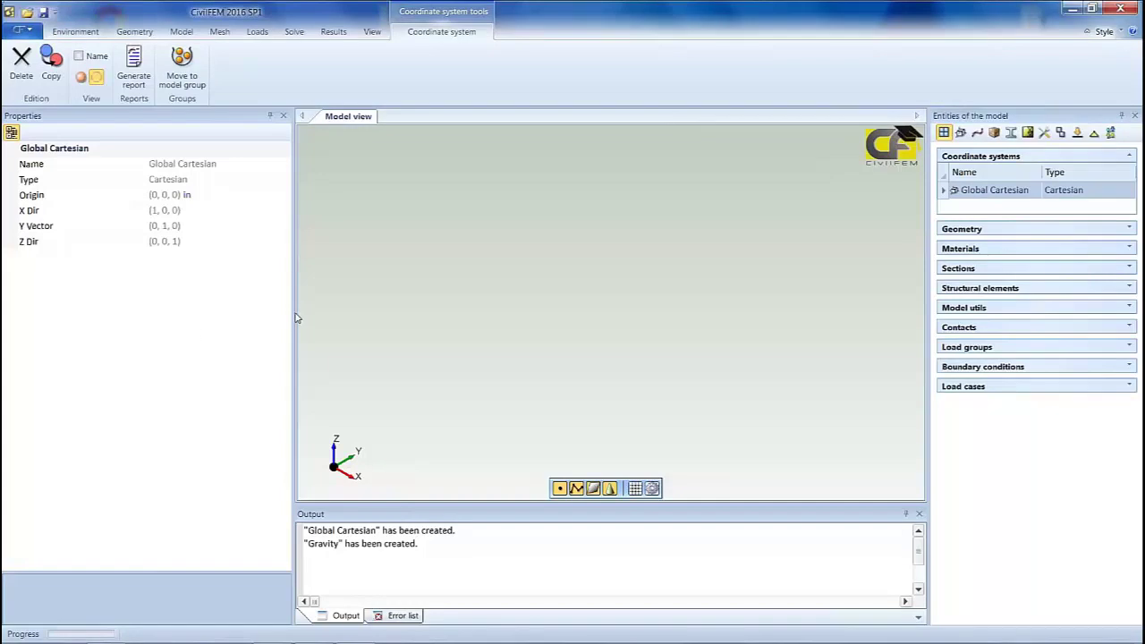
Step: Narrow the Properties window and set the model units back to International System Units
drag(291, 320, 234, 320)
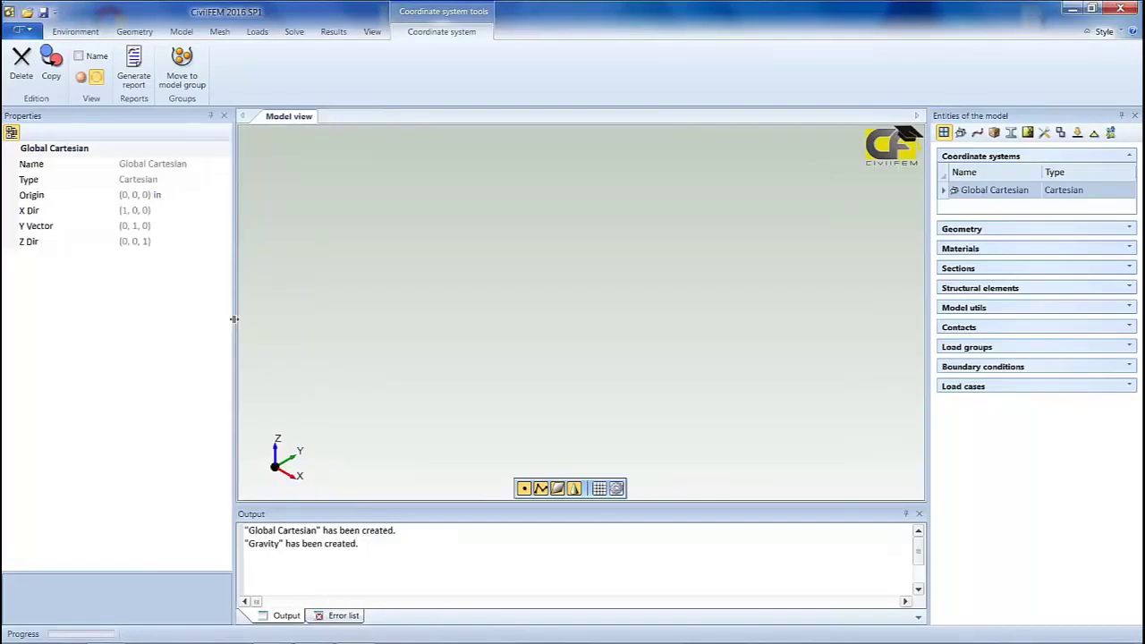
click(85, 31)
click(516, 61)
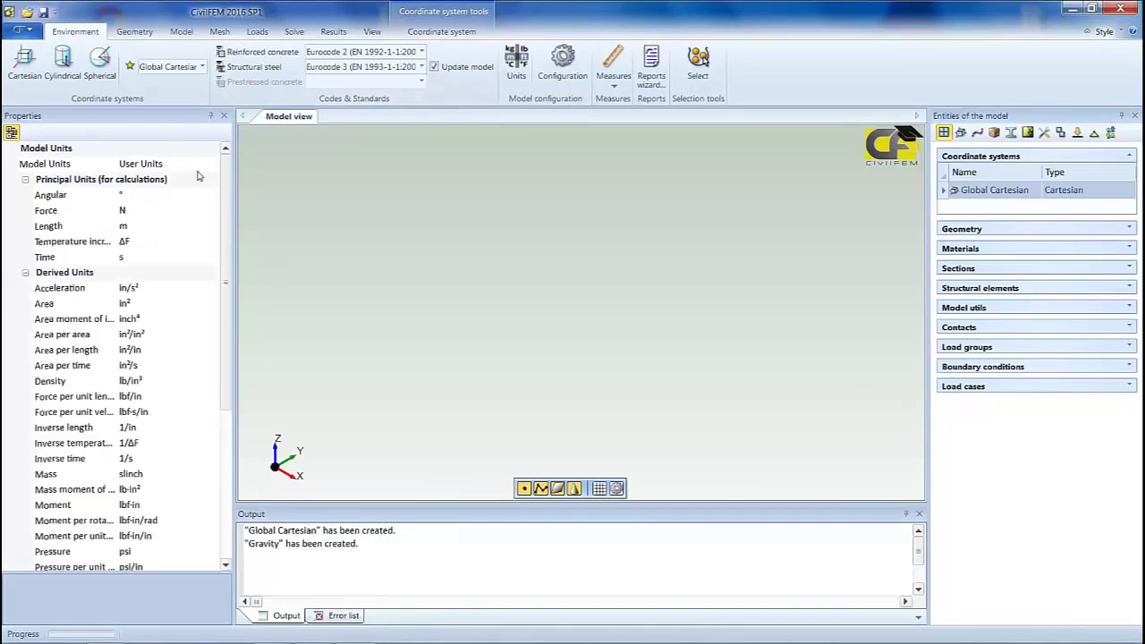
click(207, 165)
click(202, 182)
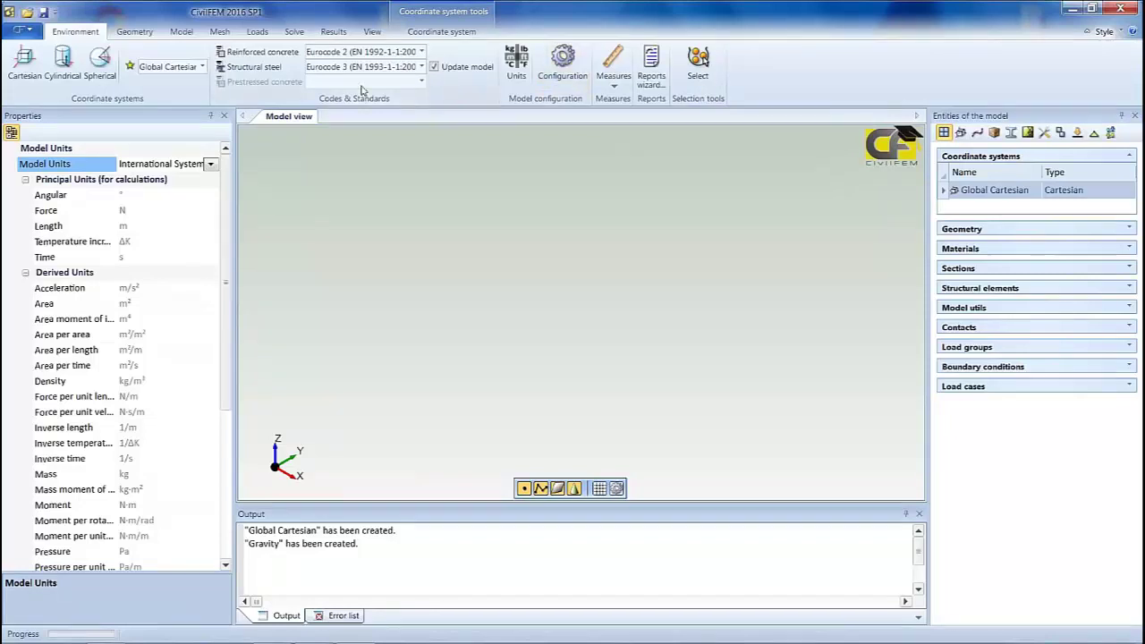
Step: Display the geometry tools, show the grid in the model view and center the view on it
click(132, 33)
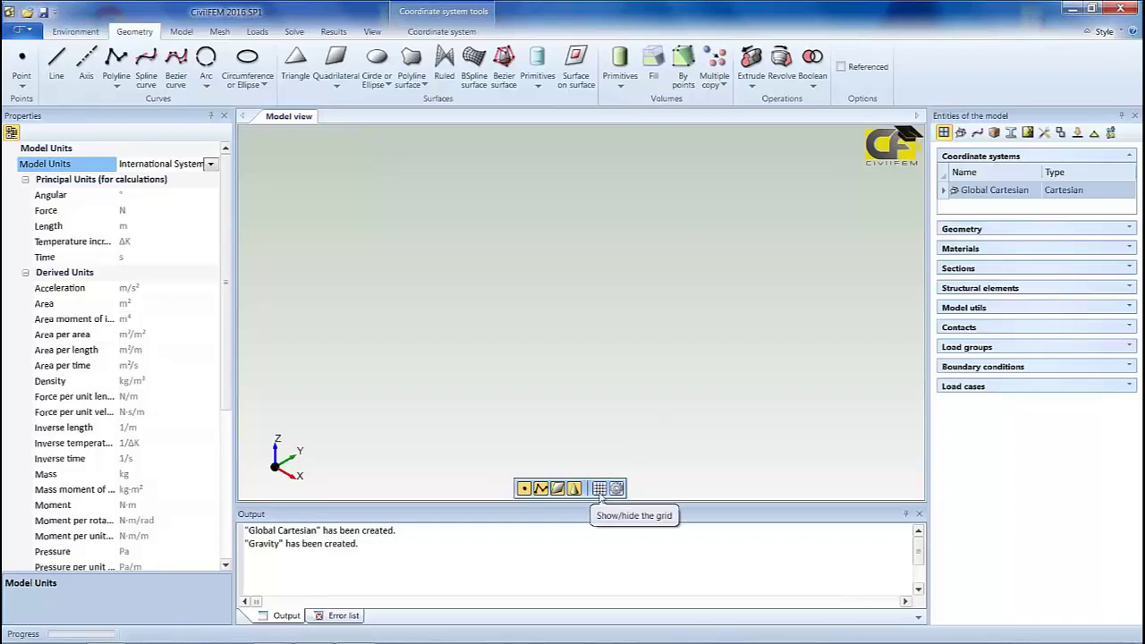
click(599, 489)
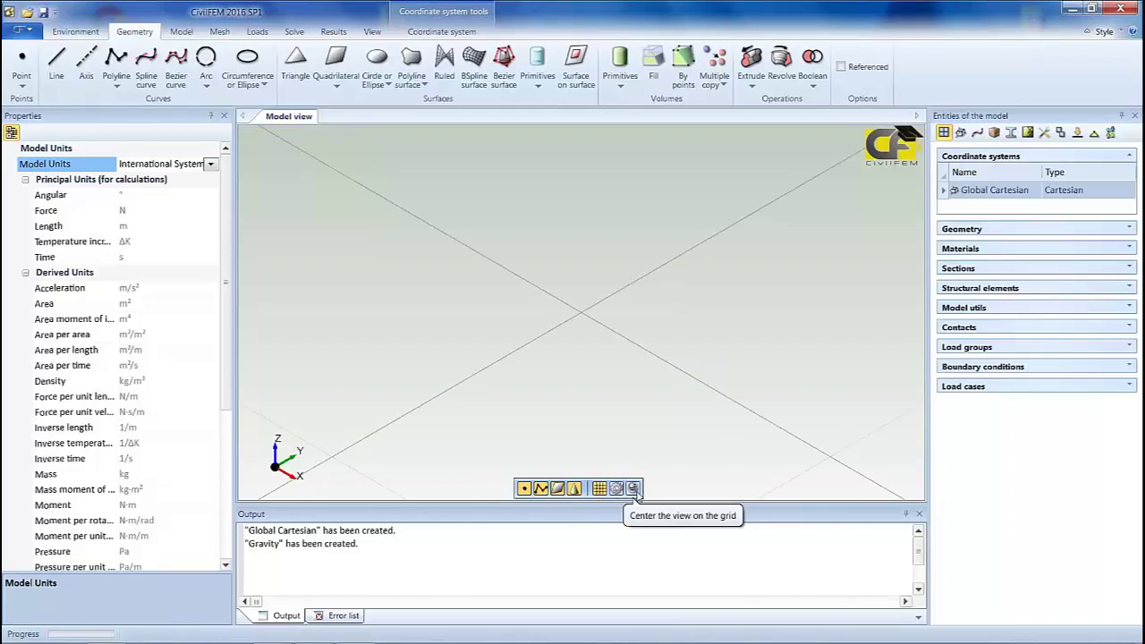
click(633, 489)
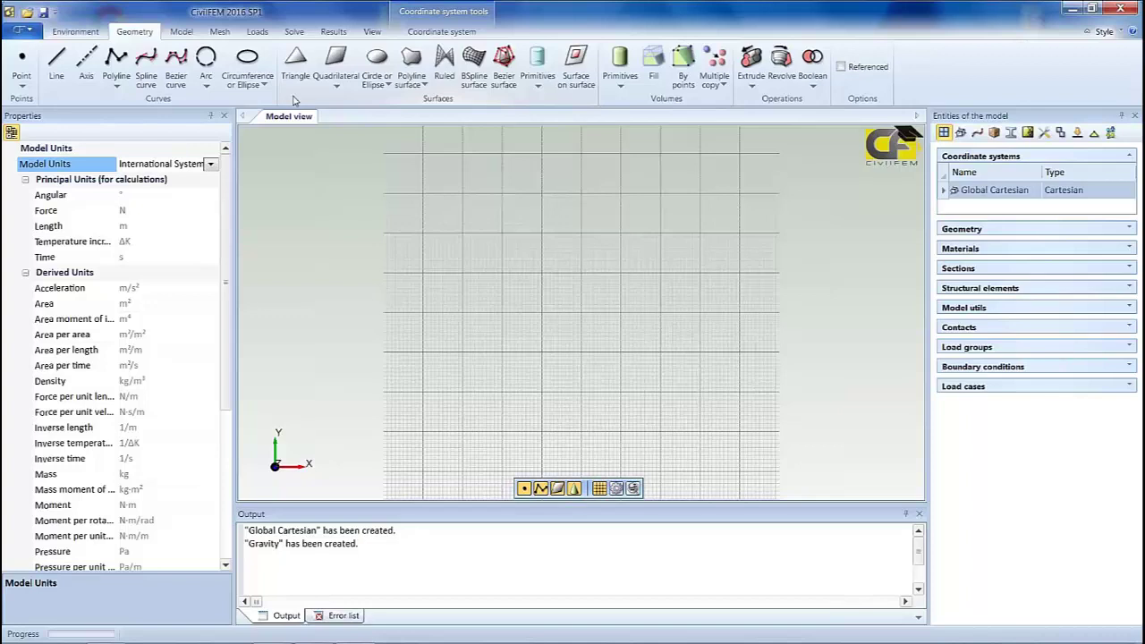
Step: Look over the available import and export commands for models and geometry, and hide the grid in the model view
click(20, 29)
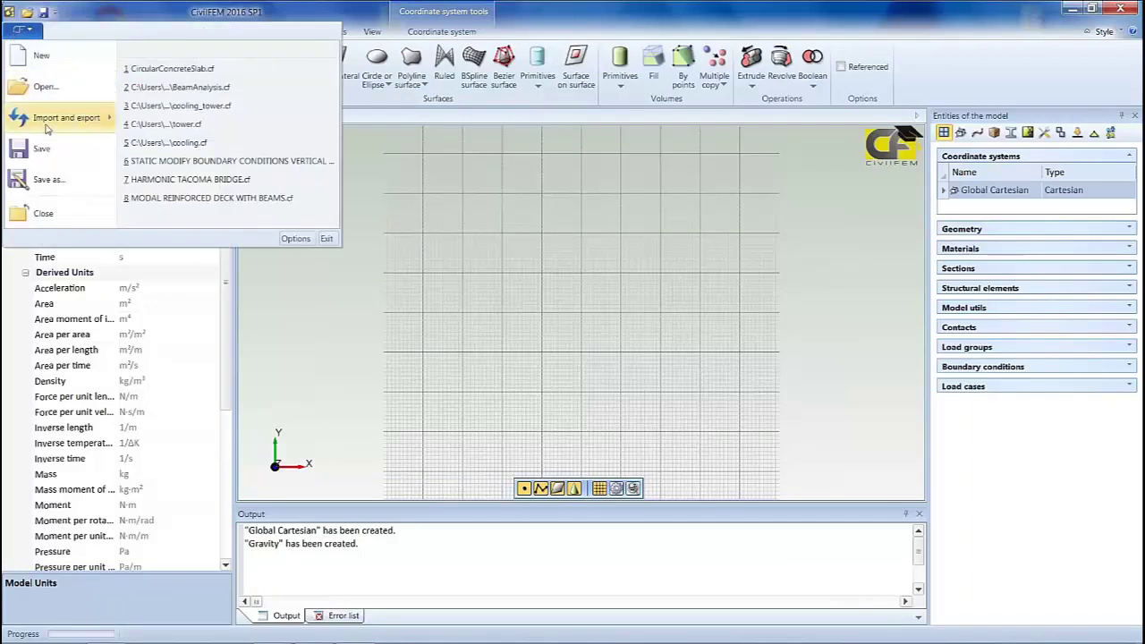
mouse_move(47, 126)
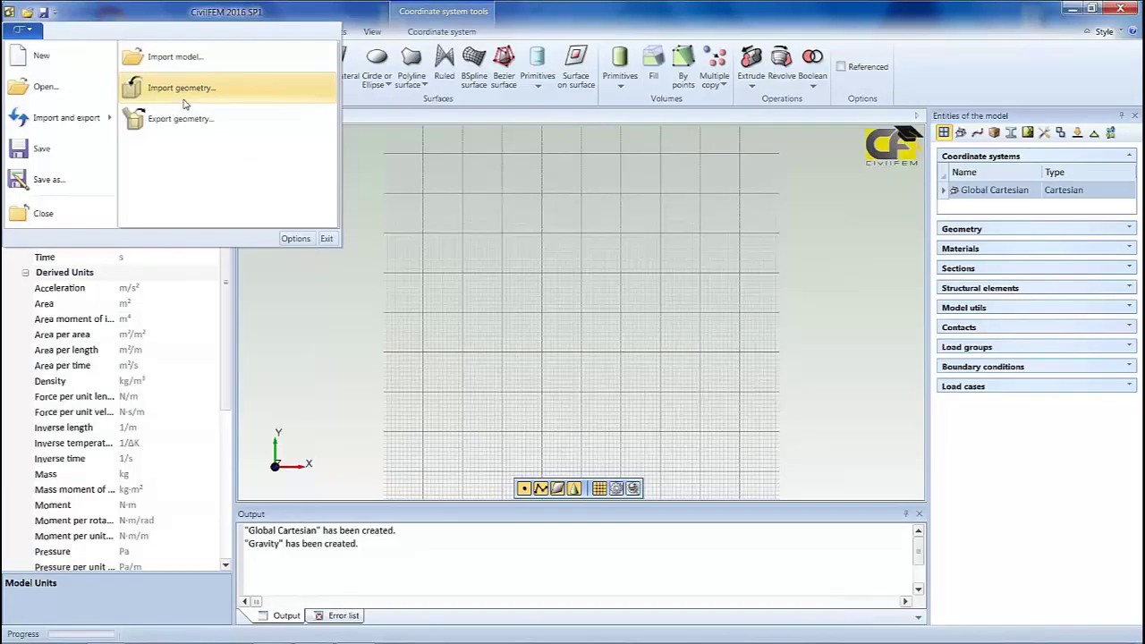
click(161, 14)
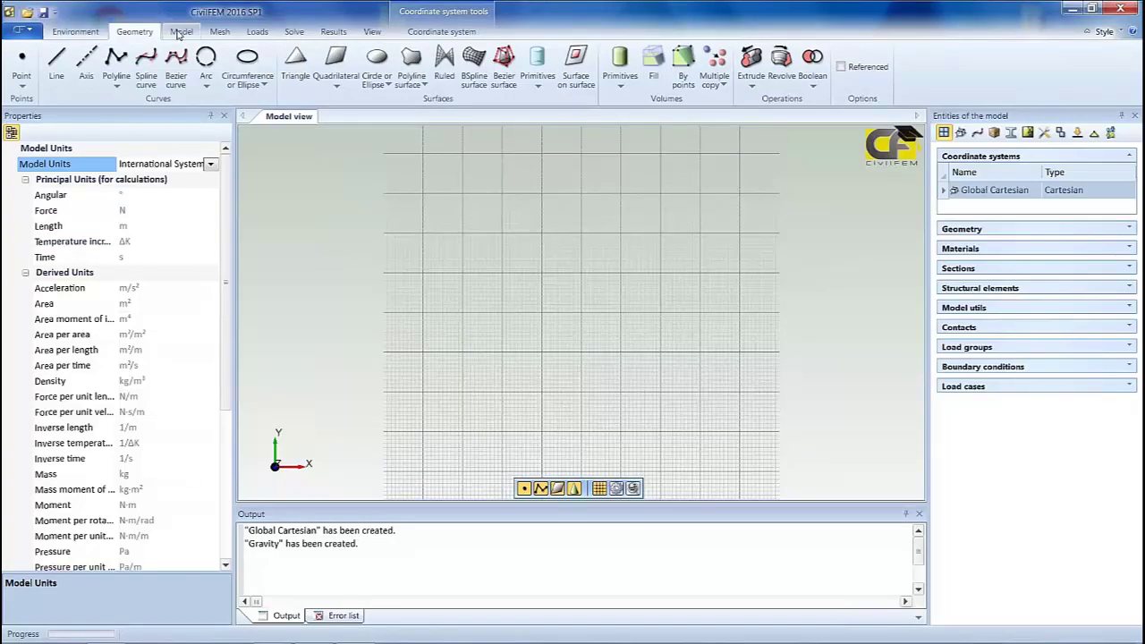
click(601, 488)
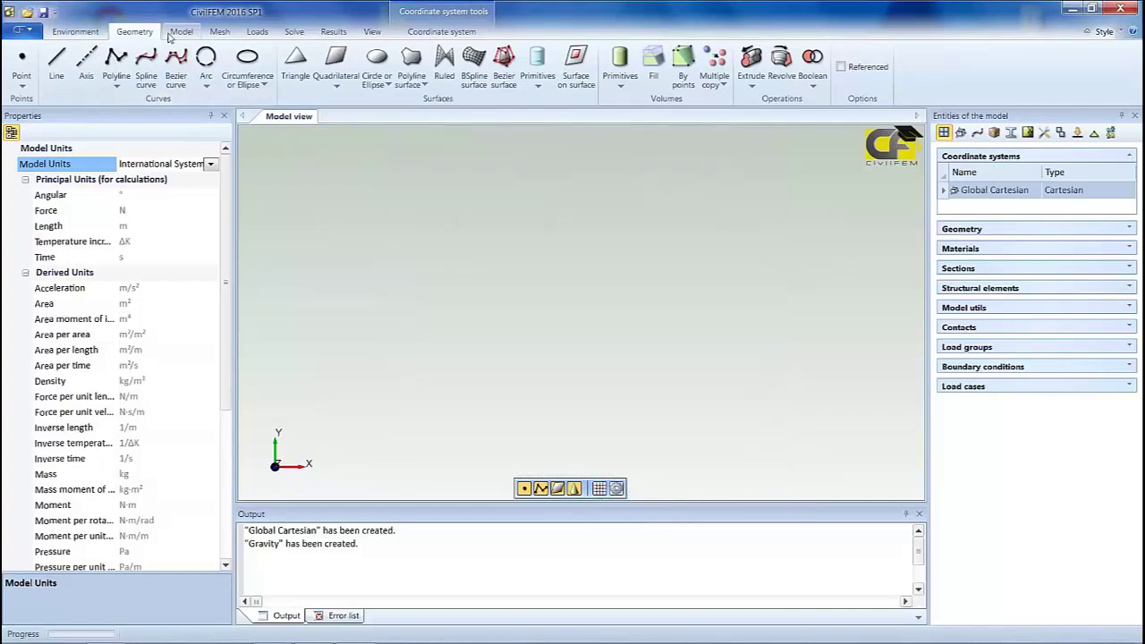
Step: Create a structural steel material using the ASTM standard and grade A572 grade 65
click(170, 34)
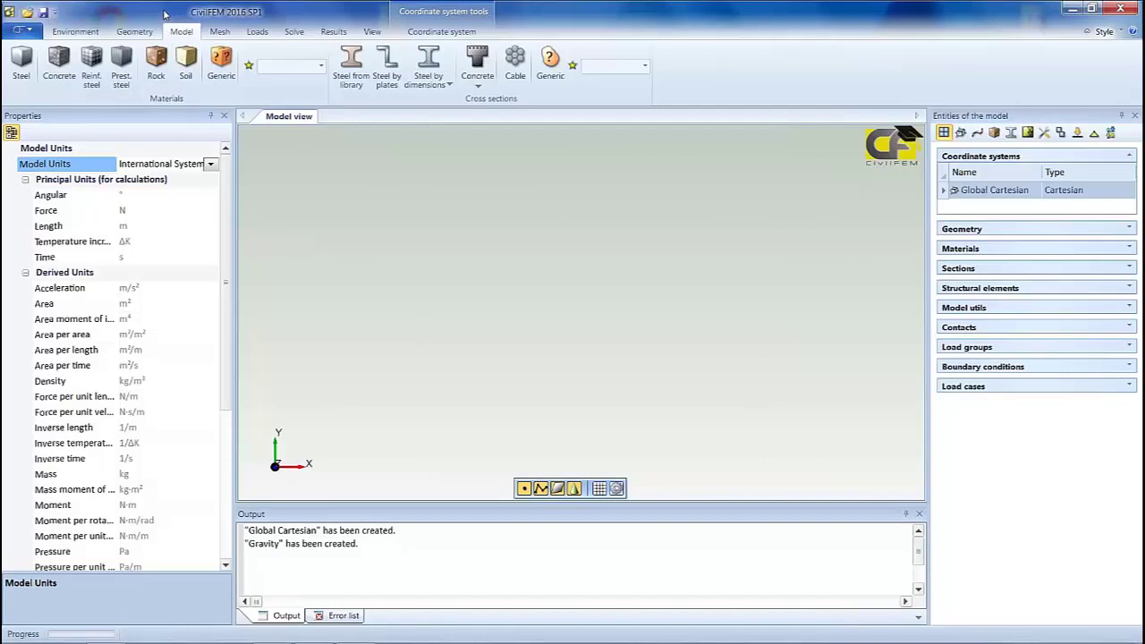
click(18, 61)
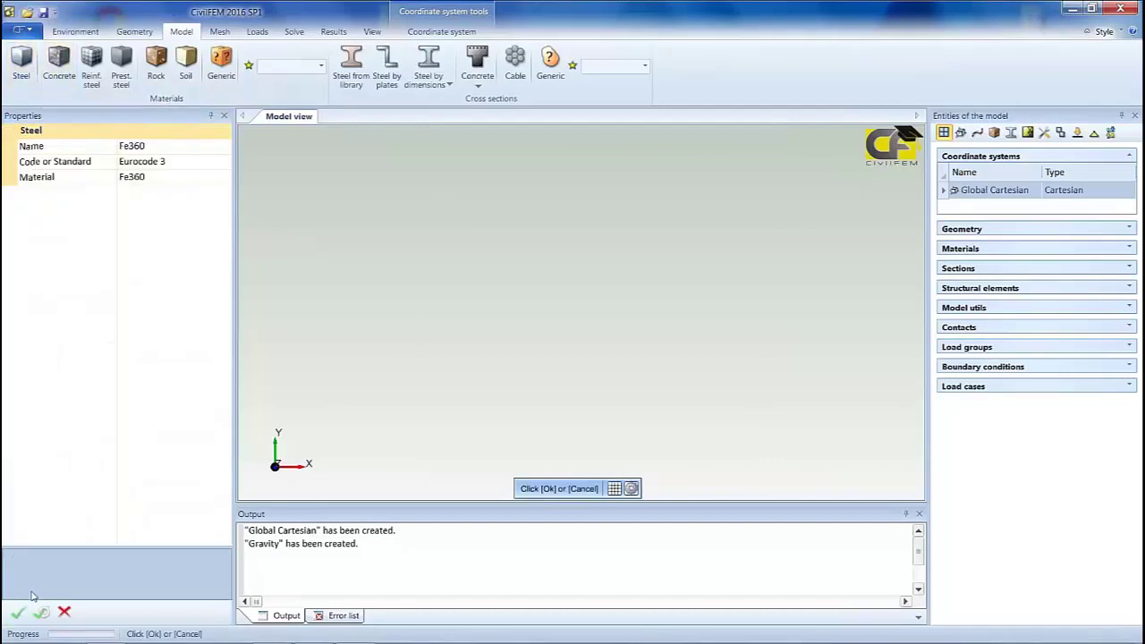
click(220, 164)
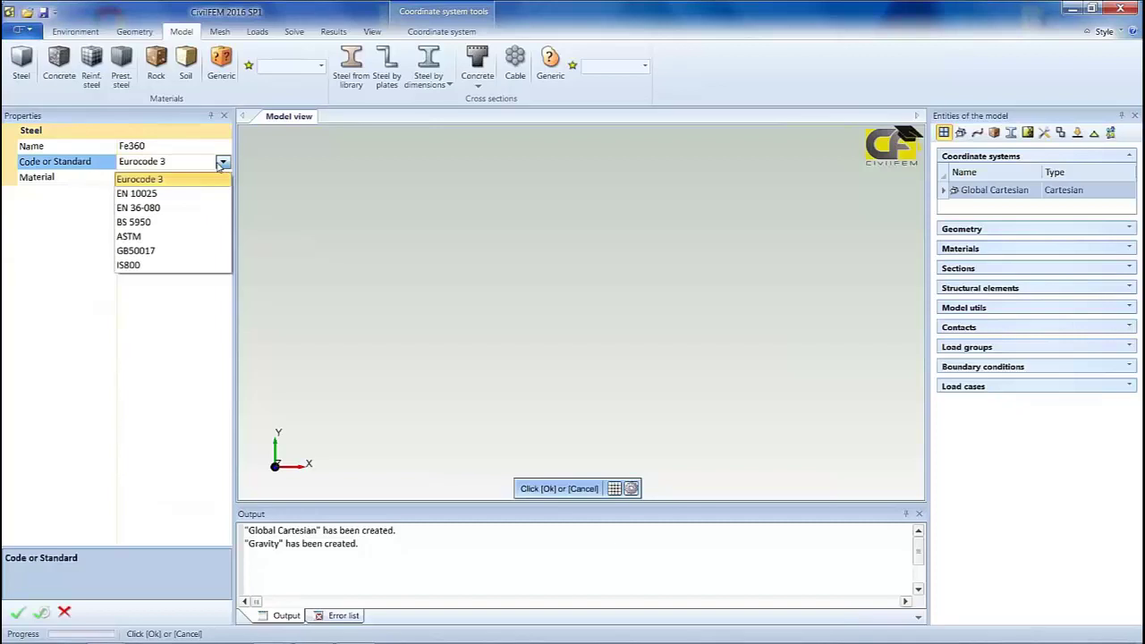
click(202, 238)
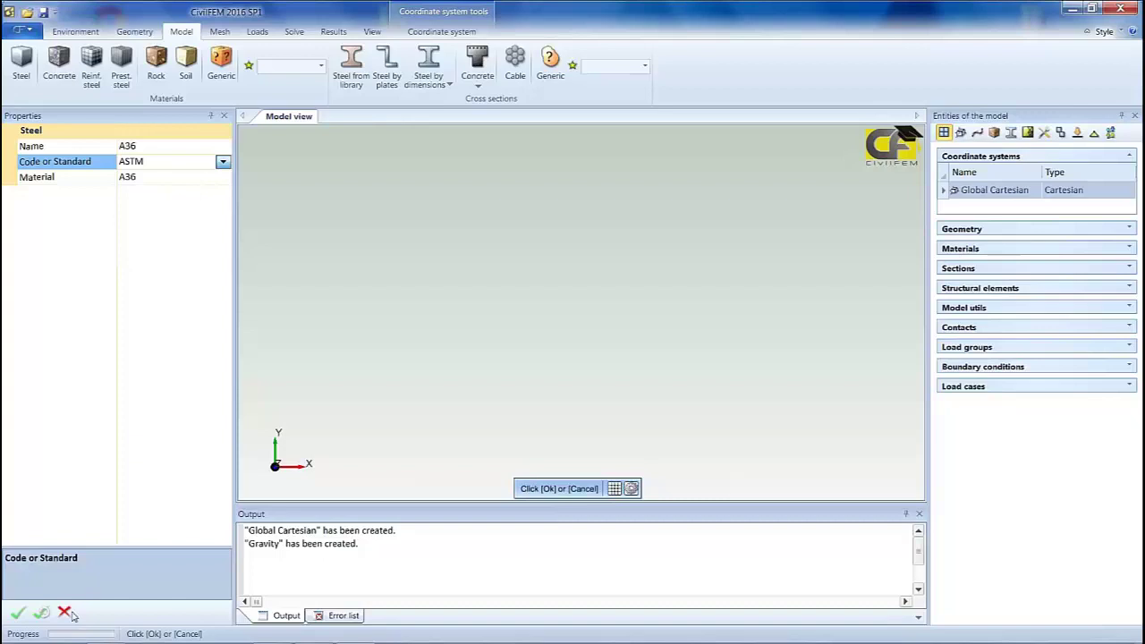
click(182, 178)
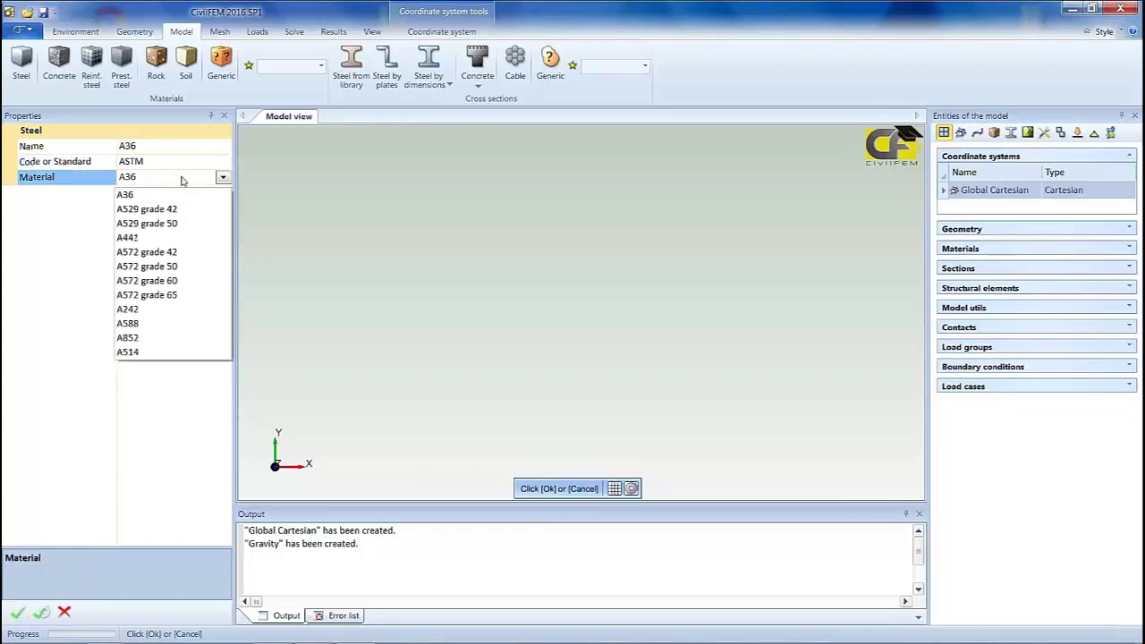
click(188, 295)
click(17, 613)
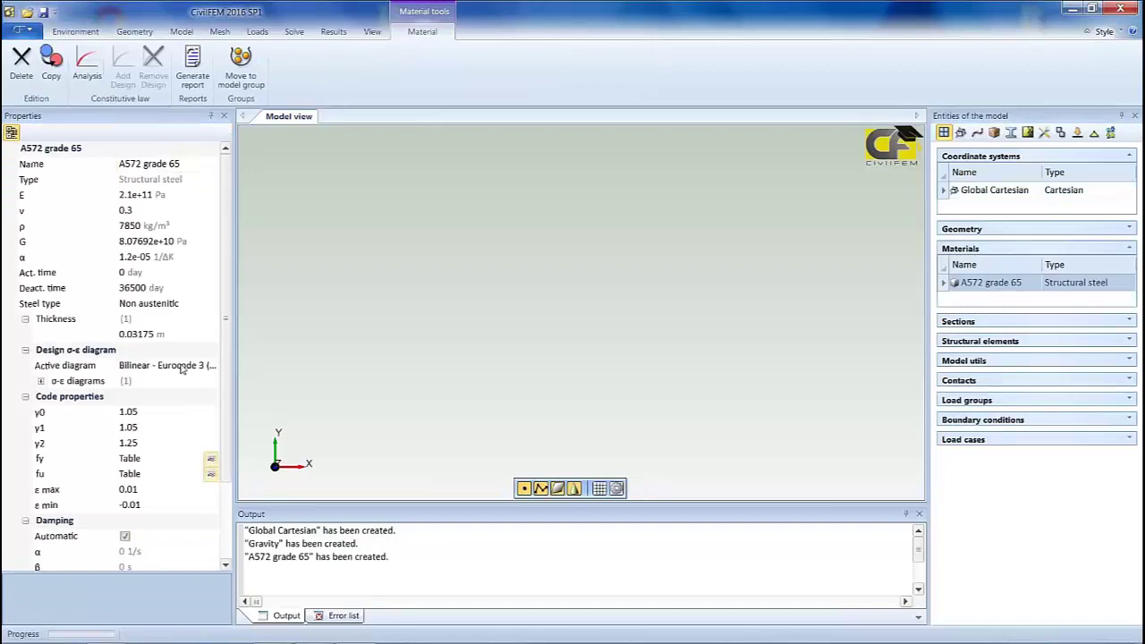
Step: Examine the mechanical, code and damping properties of the A572 grade 65 steel
drag(226, 338, 231, 400)
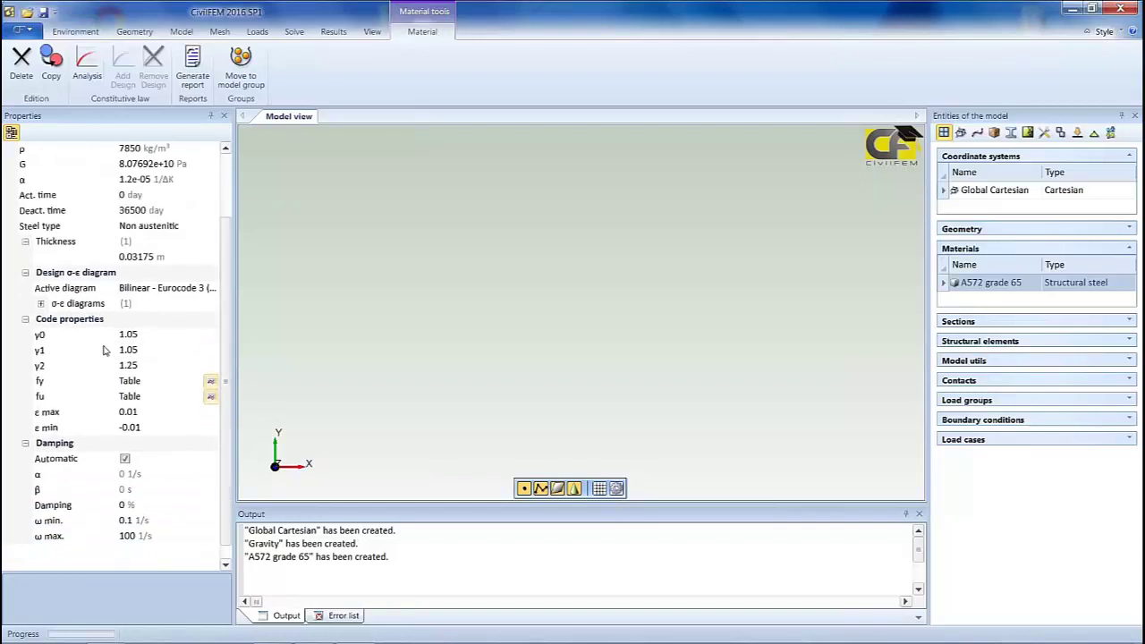
click(76, 33)
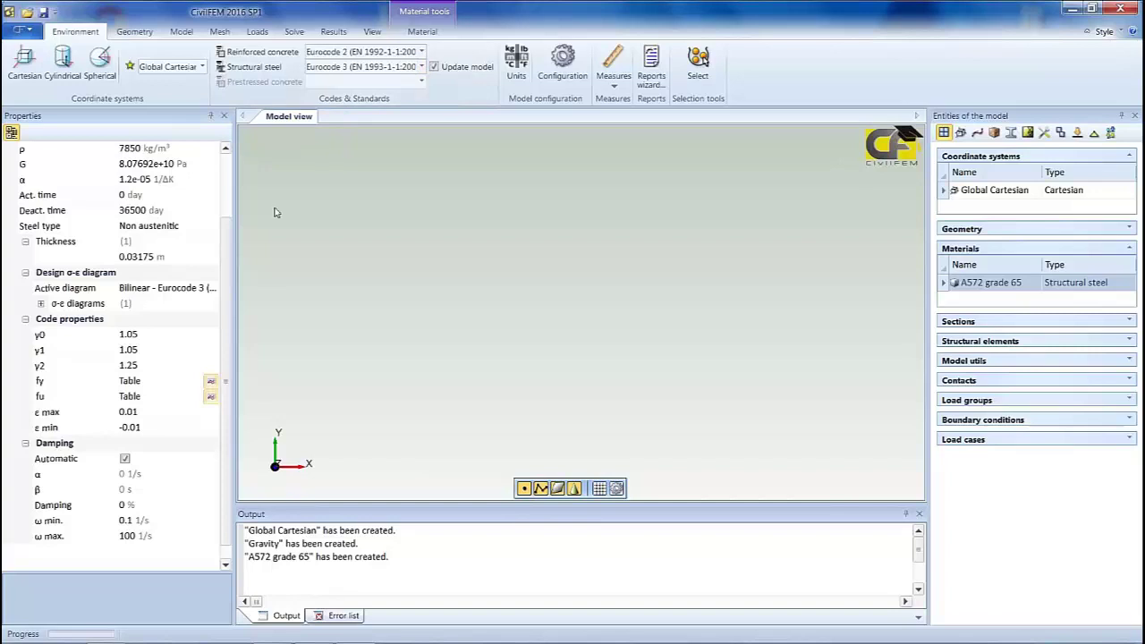
click(966, 282)
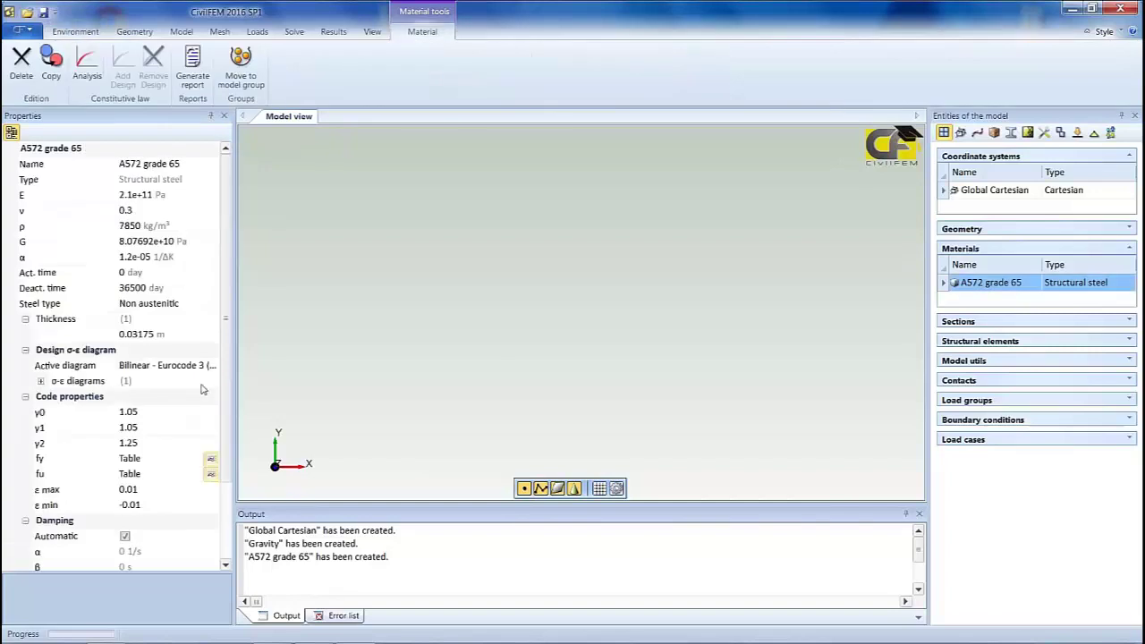
scroll(229, 372, down, 2)
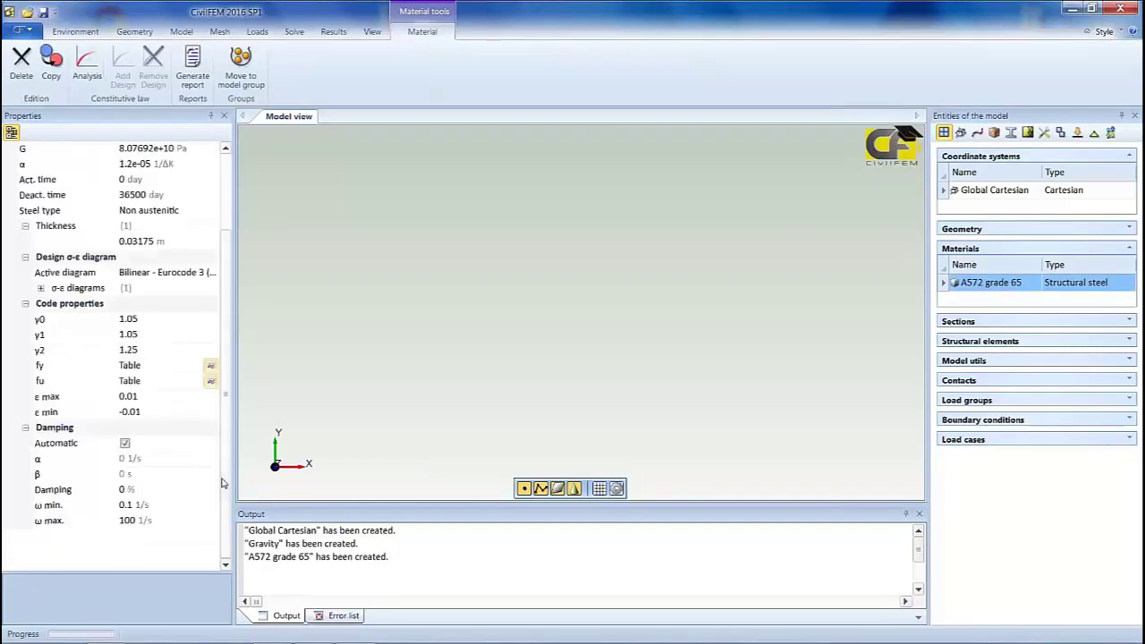
Step: View the steel's yield strength (fy) table as a chart and close it
click(211, 368)
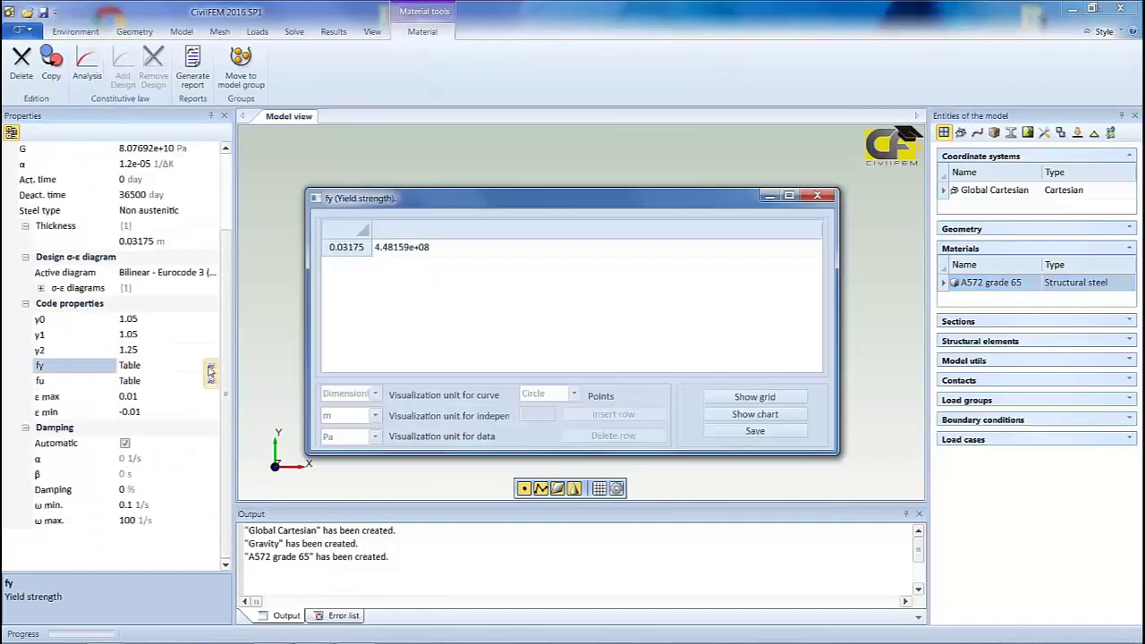
click(757, 414)
click(816, 195)
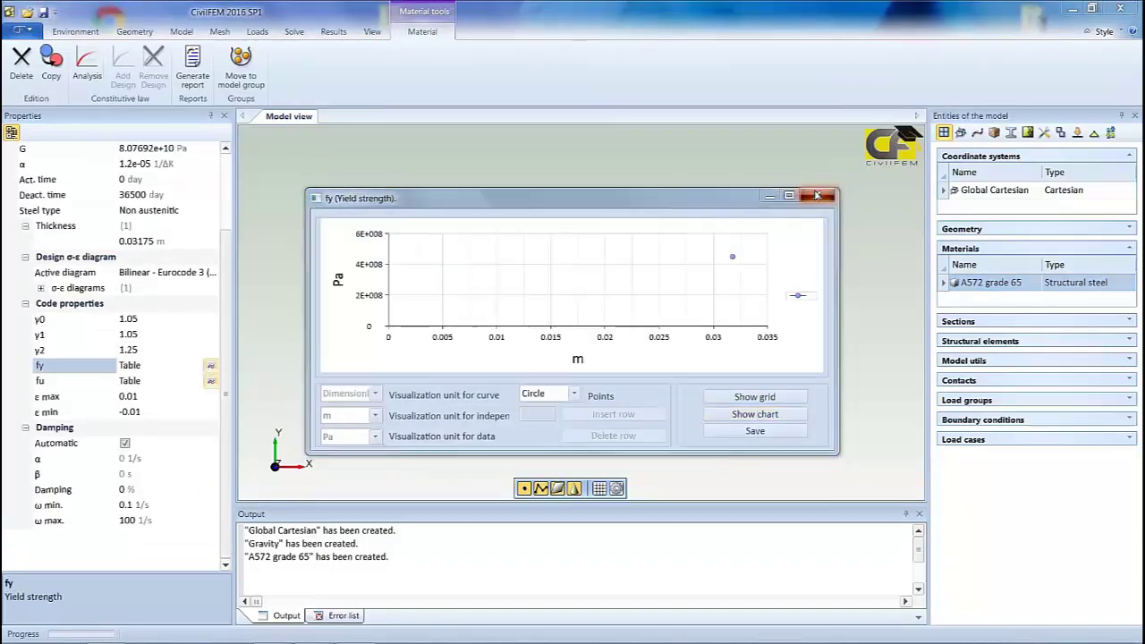
click(548, 360)
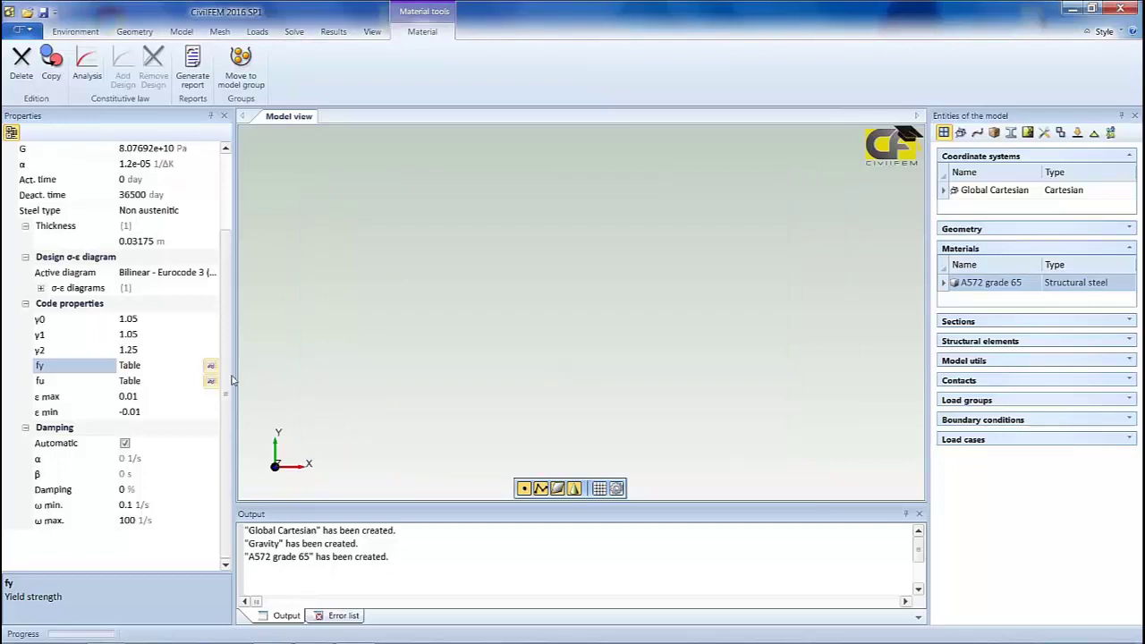
scroll(225, 333, up, 2)
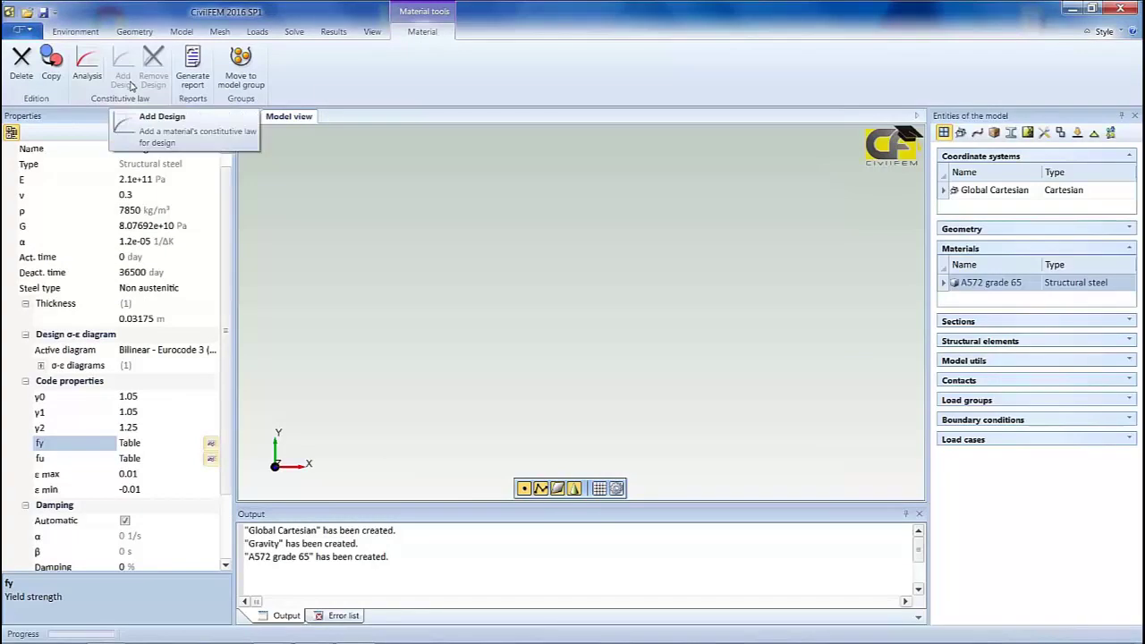
Step: Check the analysis stress-strain diagram options for the A572 grade 65 steel without changing them, and show the material's properties again
click(87, 63)
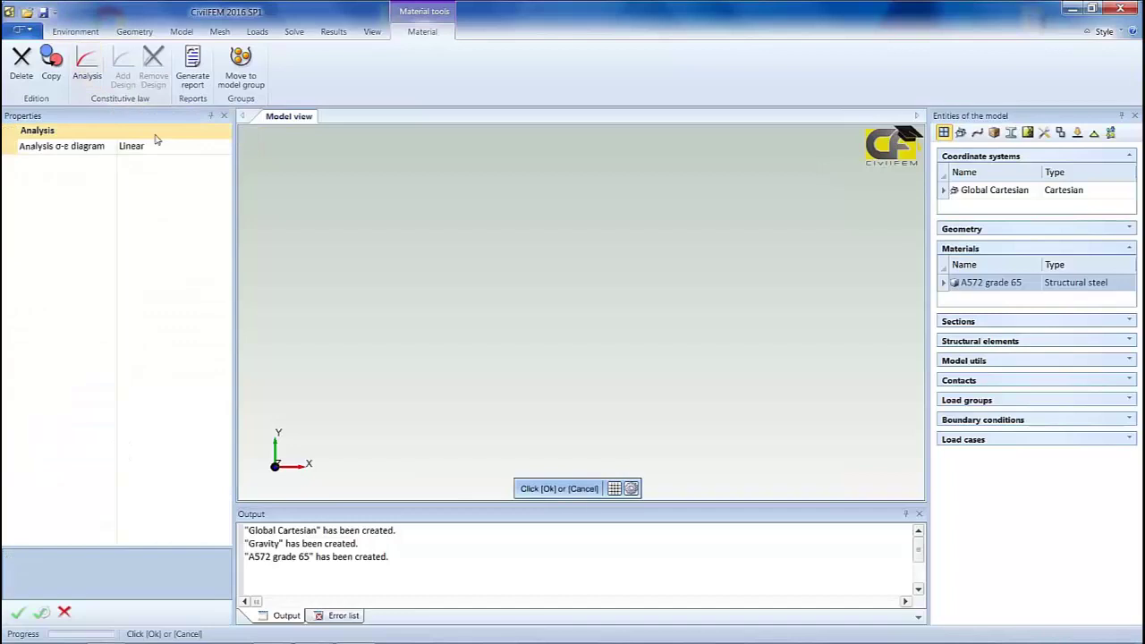
click(214, 152)
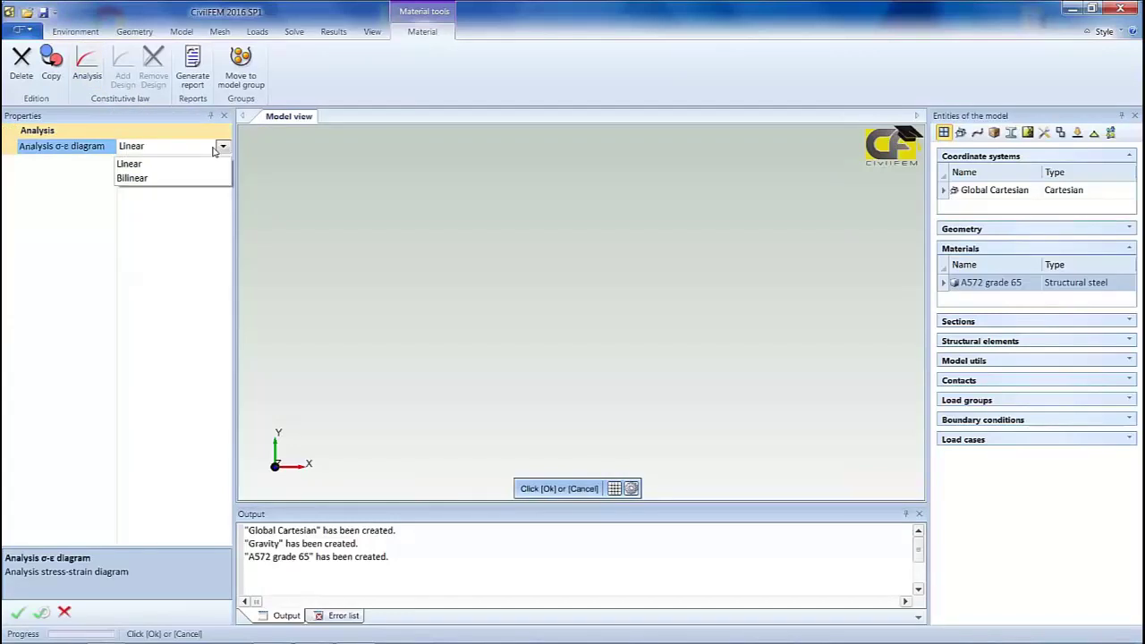
click(65, 610)
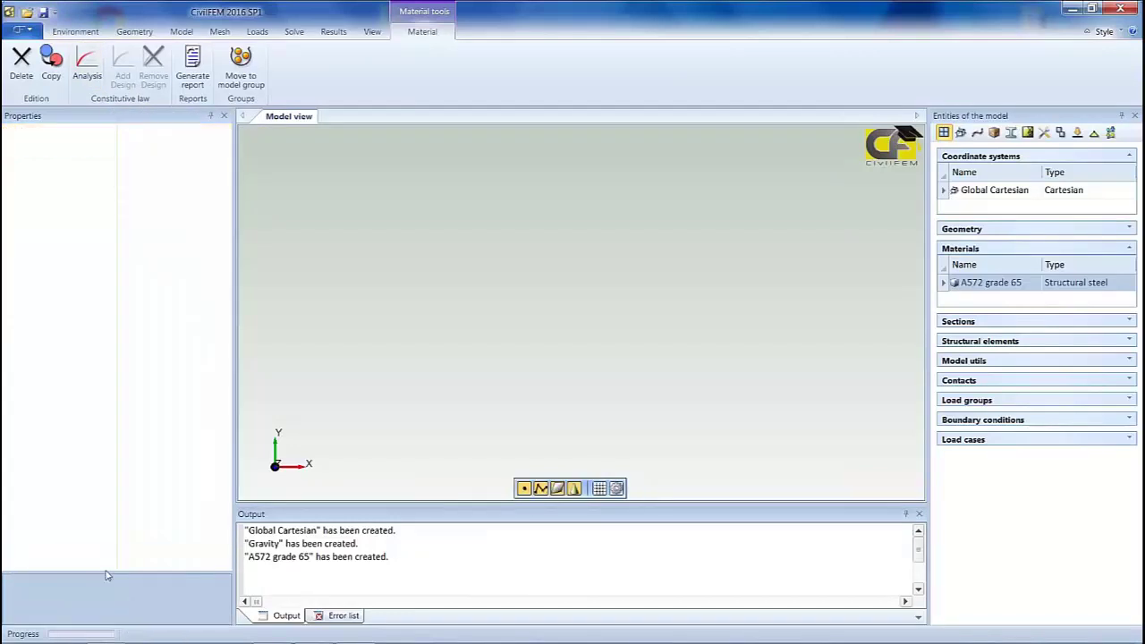
click(999, 282)
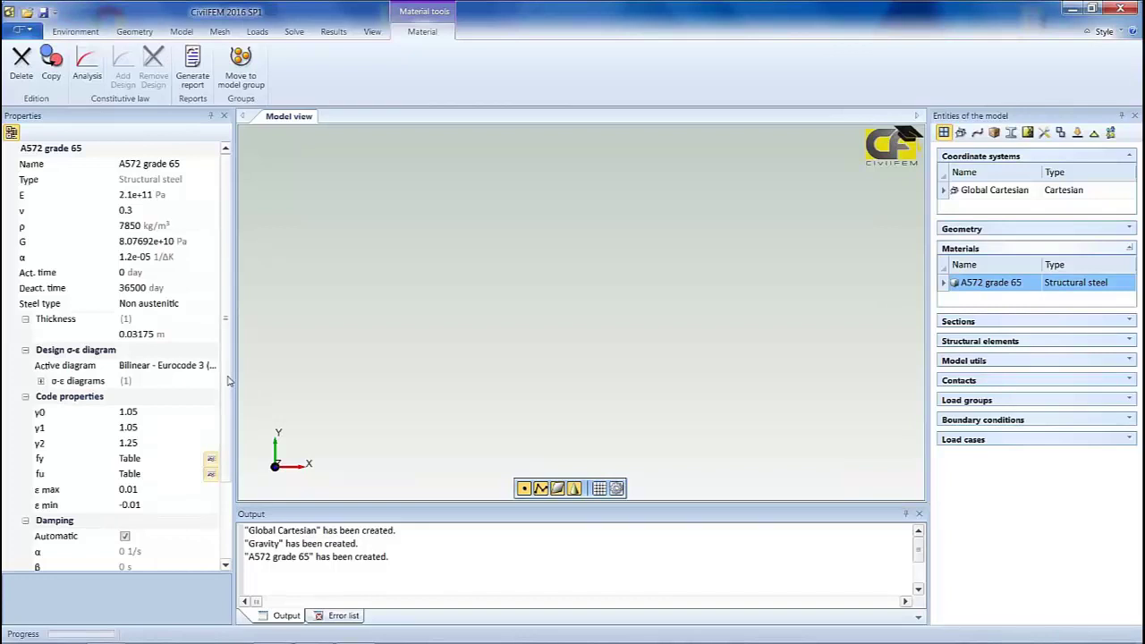
Step: Examine the properties required for creating rock and generic materials
click(171, 33)
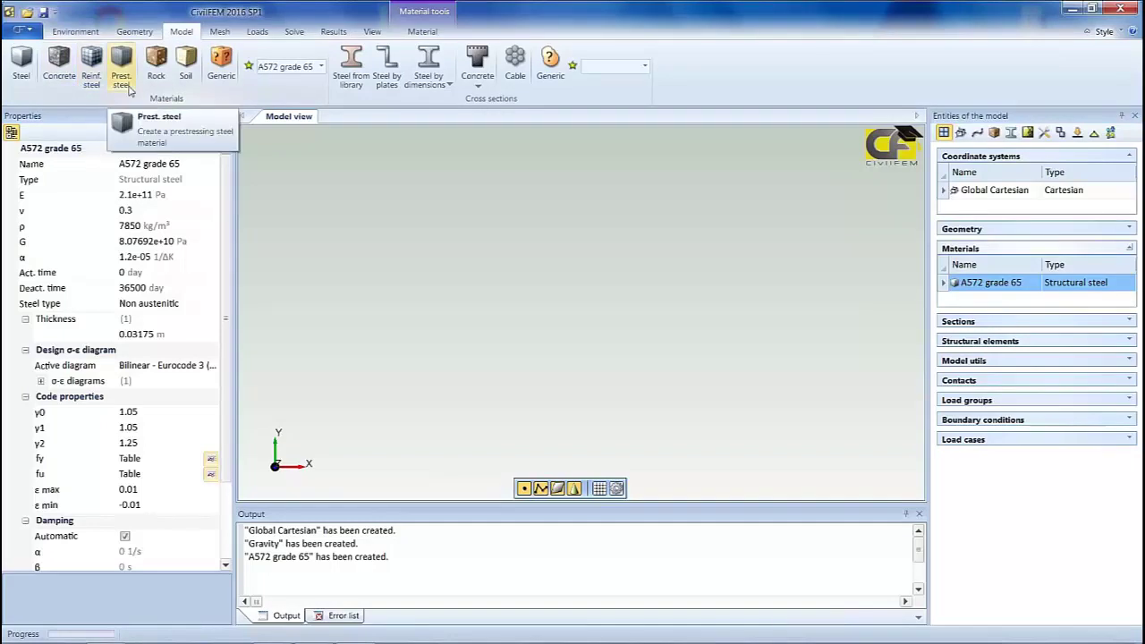
click(162, 84)
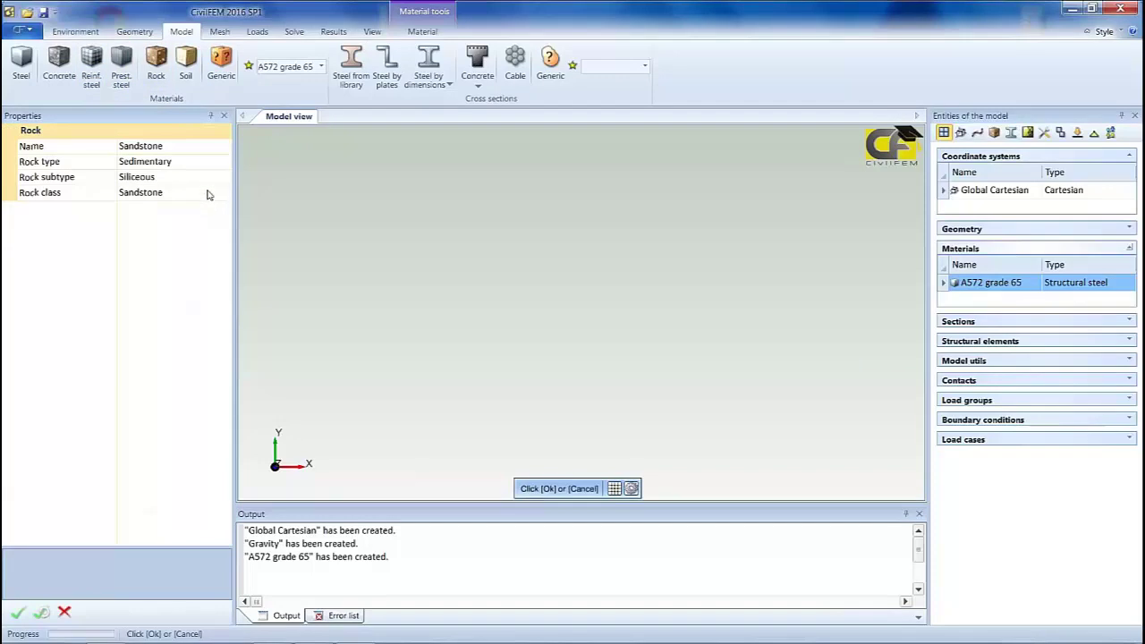
click(219, 78)
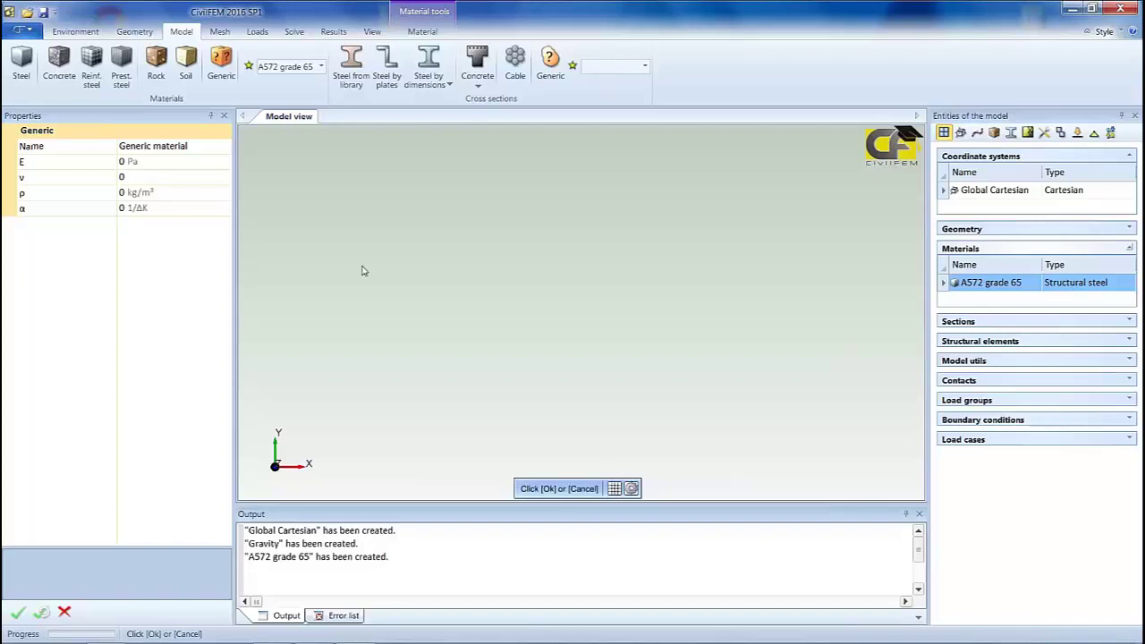
Step: Examine the parameters for library steel, steel-by-plates, rectangular concrete, cable and generic cross sections without creating any
click(352, 93)
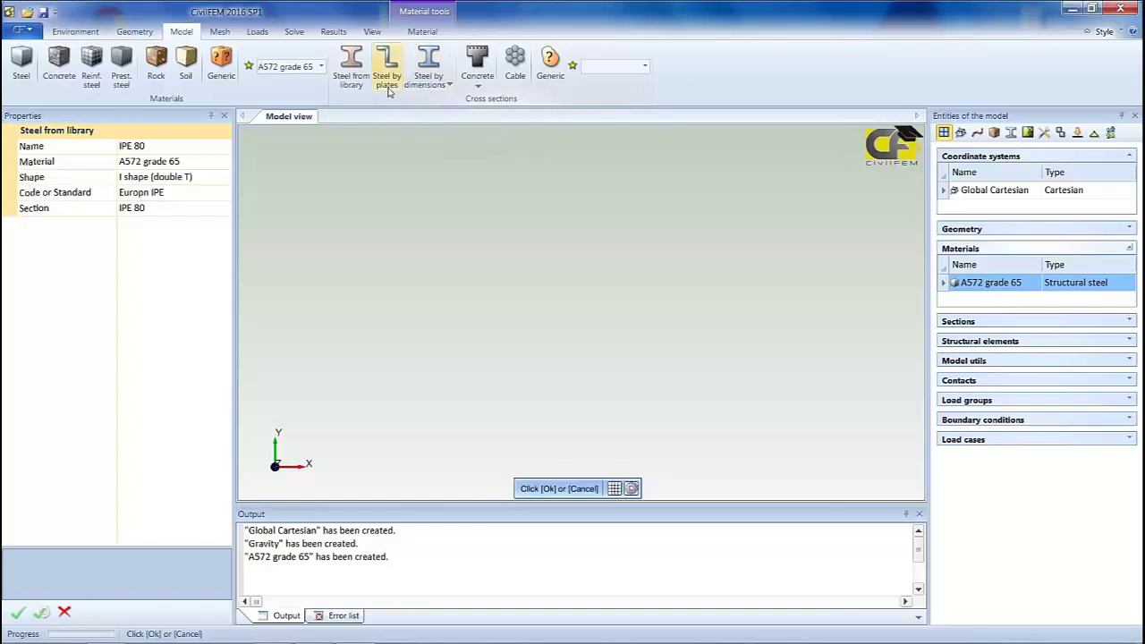
click(387, 81)
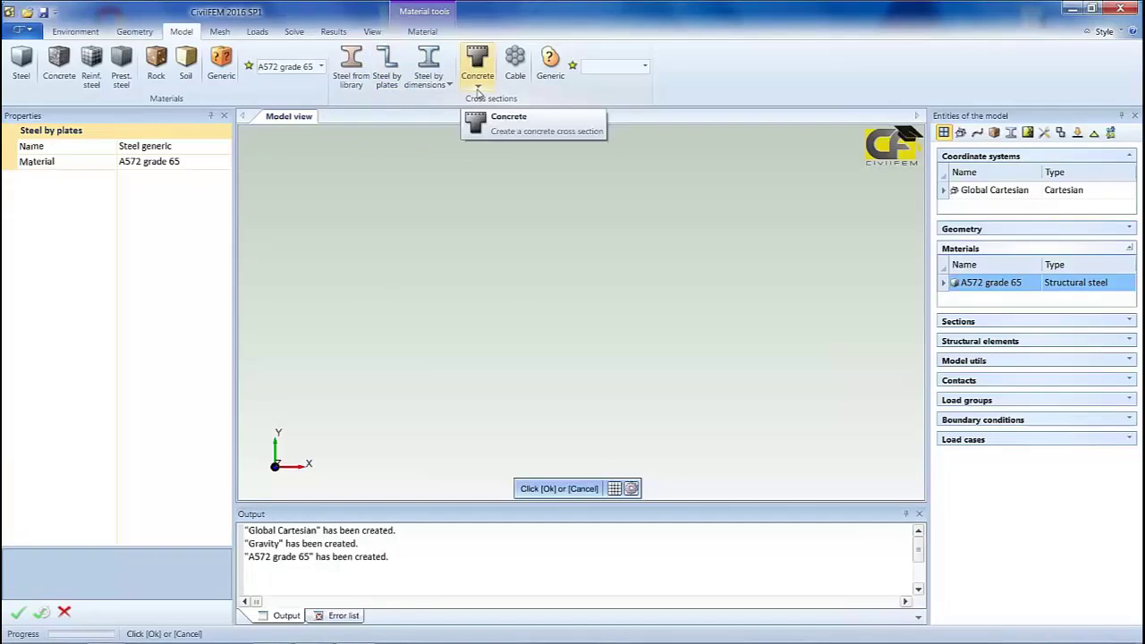
click(478, 88)
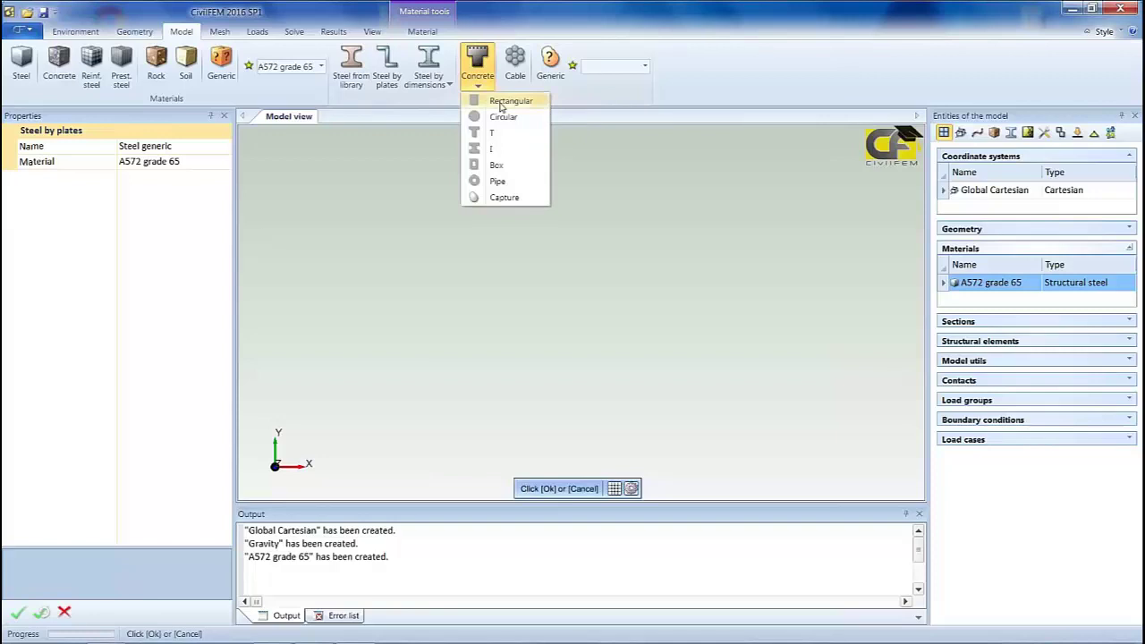
click(511, 102)
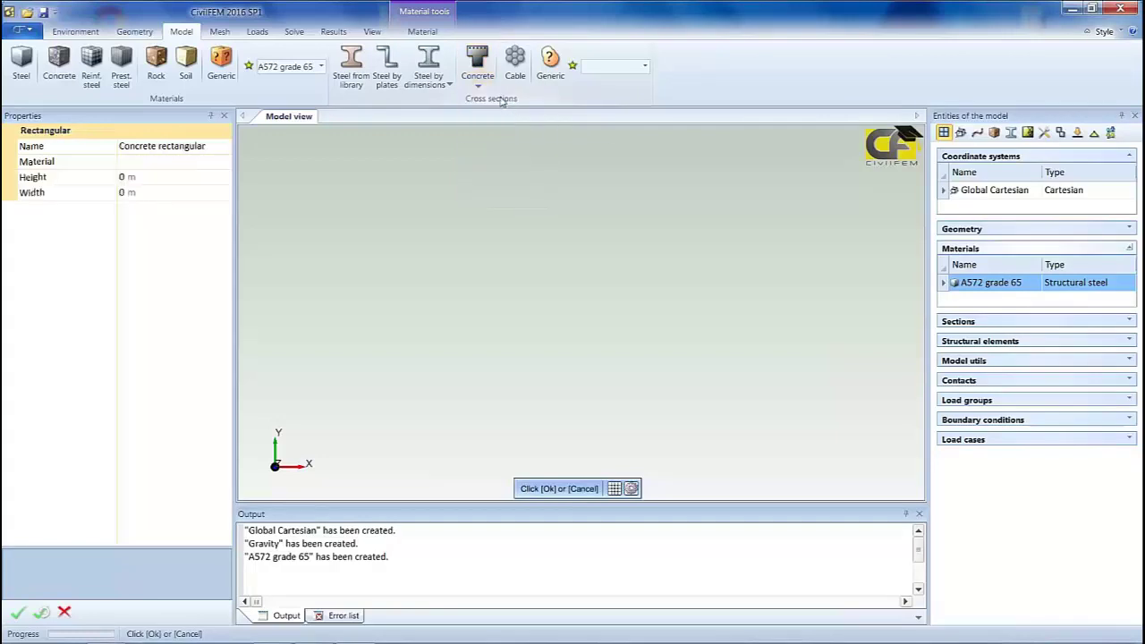
click(476, 85)
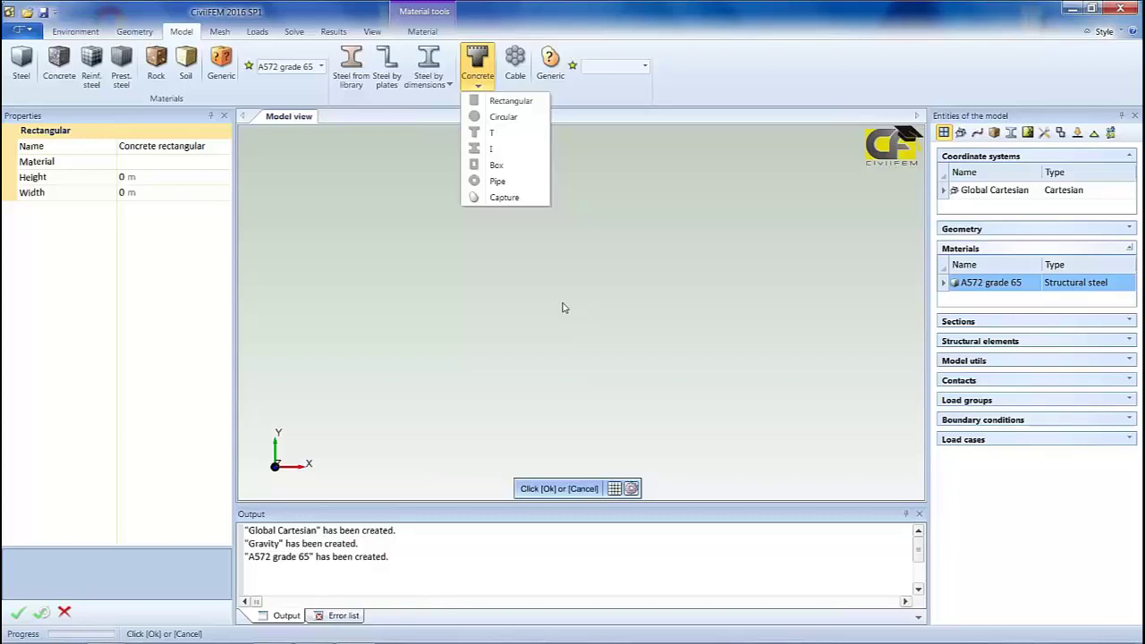
click(531, 5)
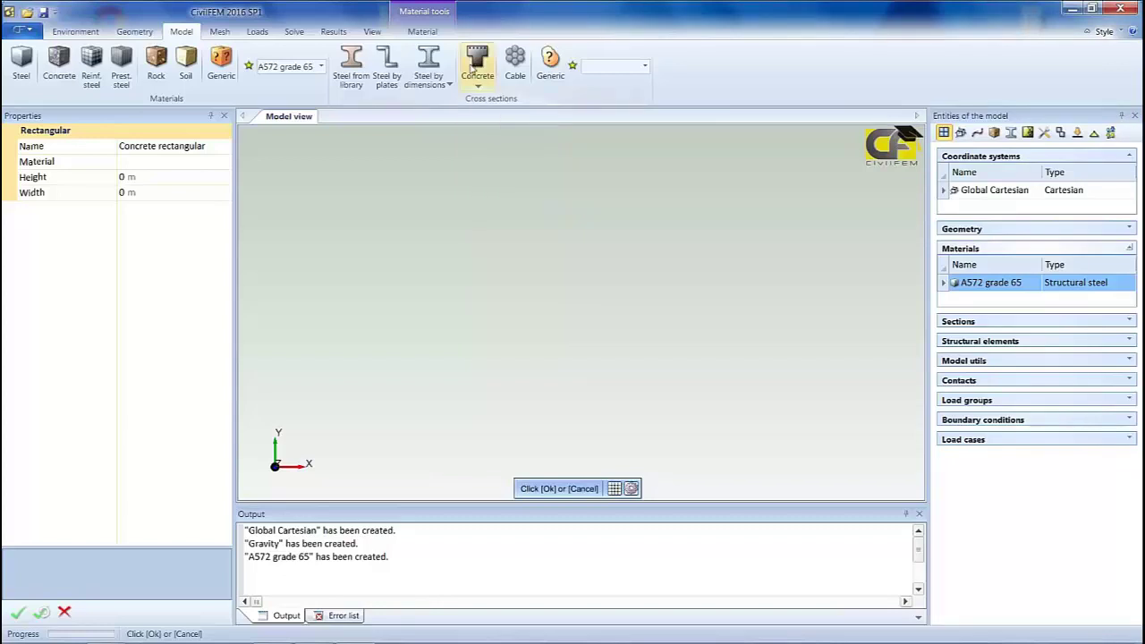
click(515, 65)
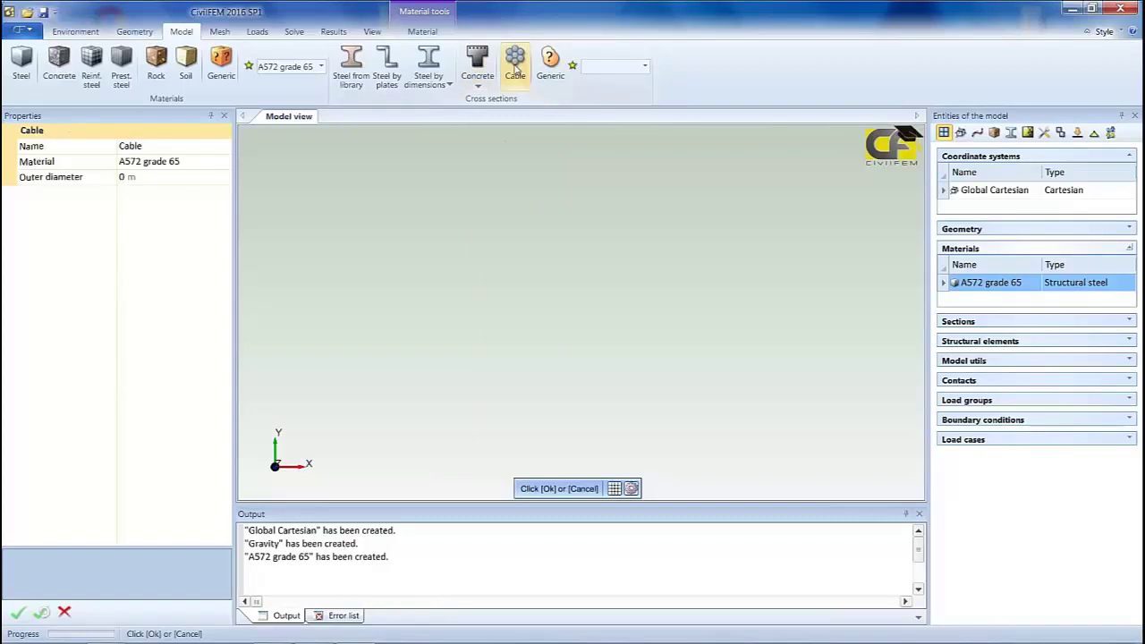
click(550, 67)
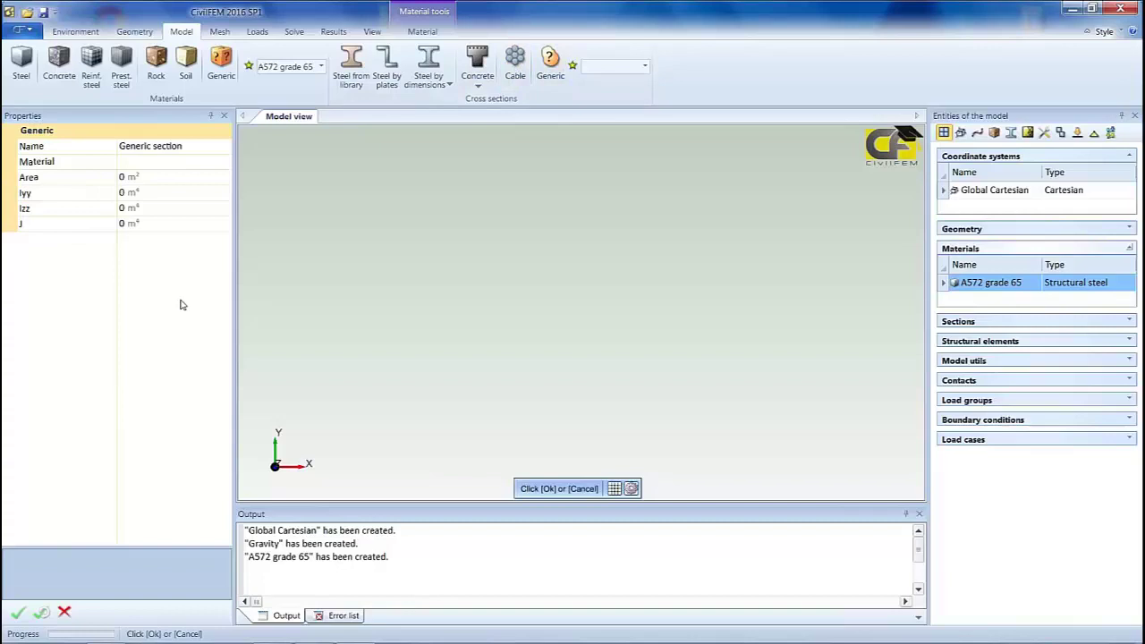
click(65, 615)
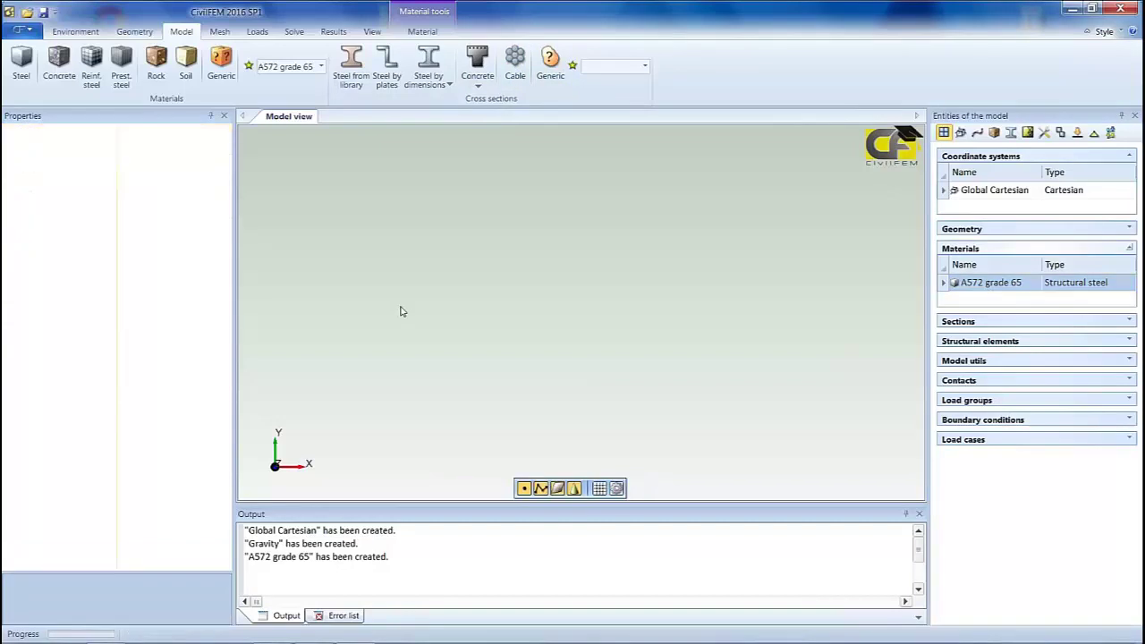
Step: Look over the meshing commands, including the beam structural element and the mass and spring model utilities
click(220, 32)
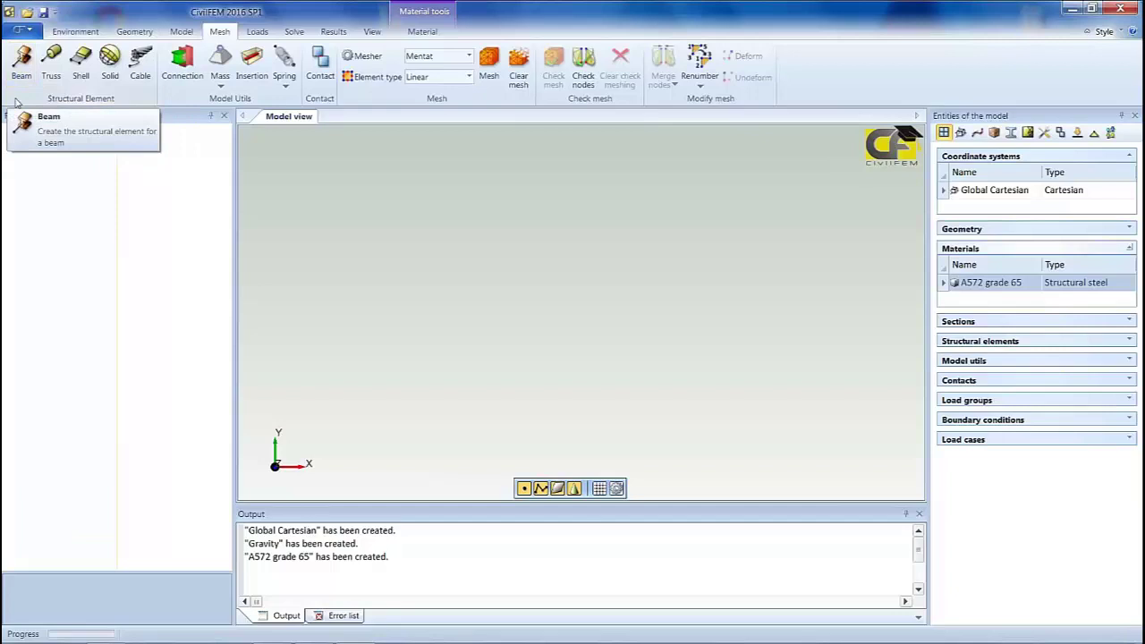
click(20, 55)
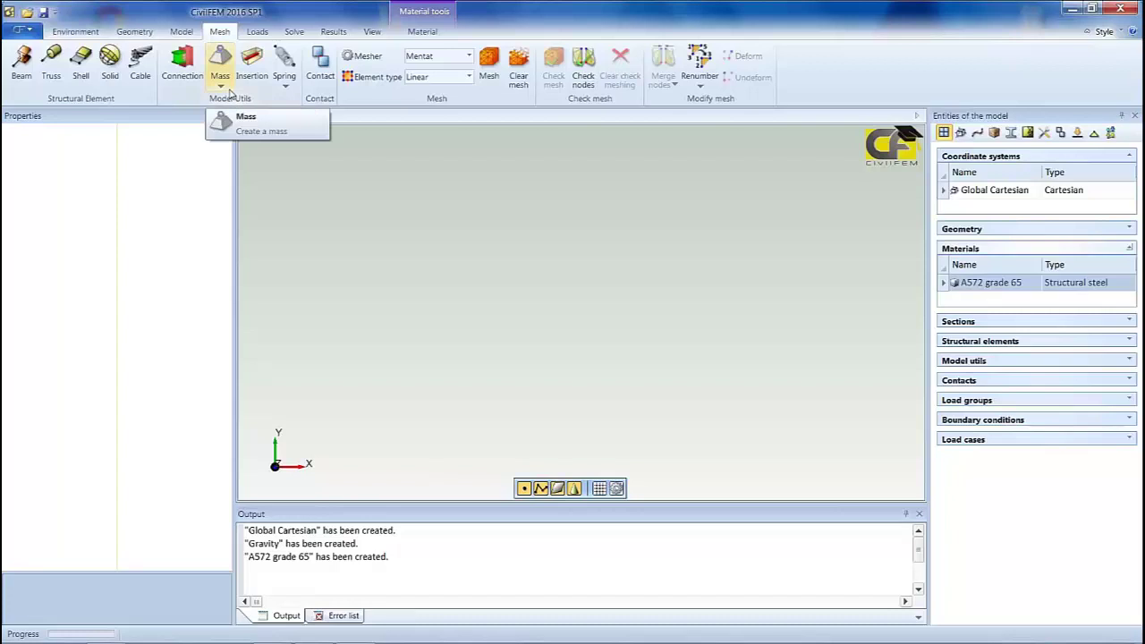
click(226, 88)
click(227, 88)
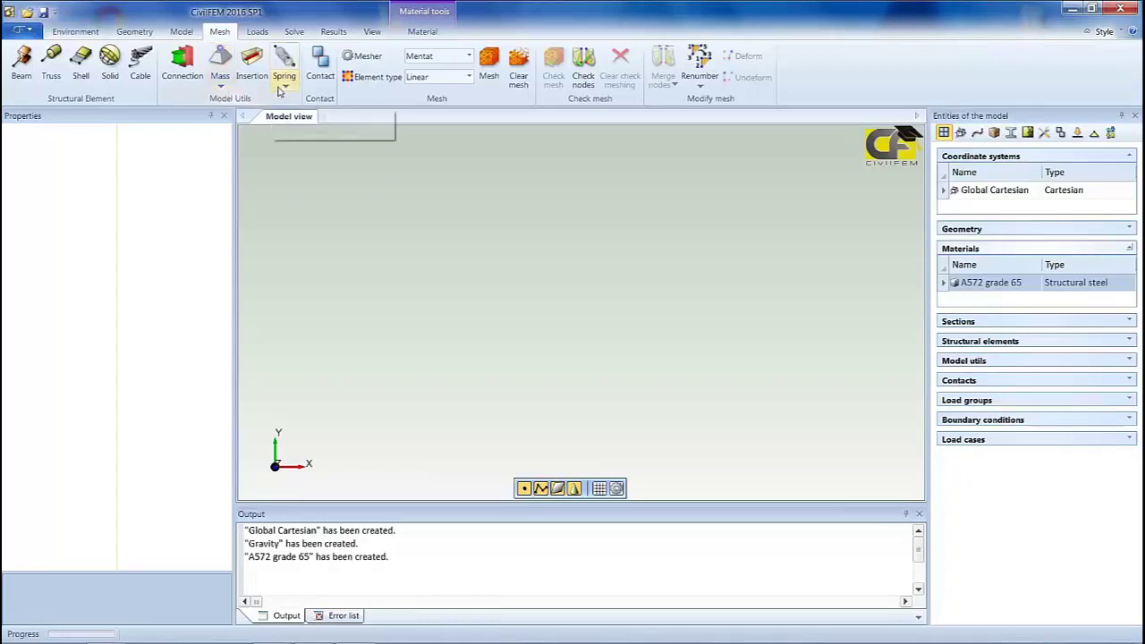
click(283, 86)
click(280, 90)
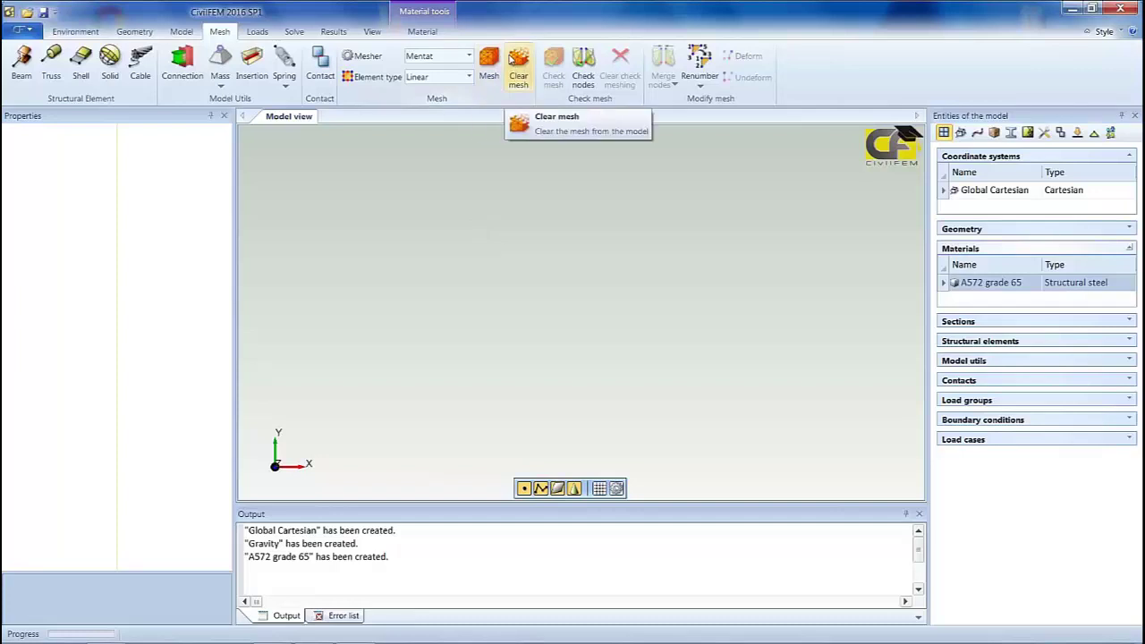
Step: Look over the commands available for loads and boundary conditions, solving, and results
scroll(506, 59, down, 1)
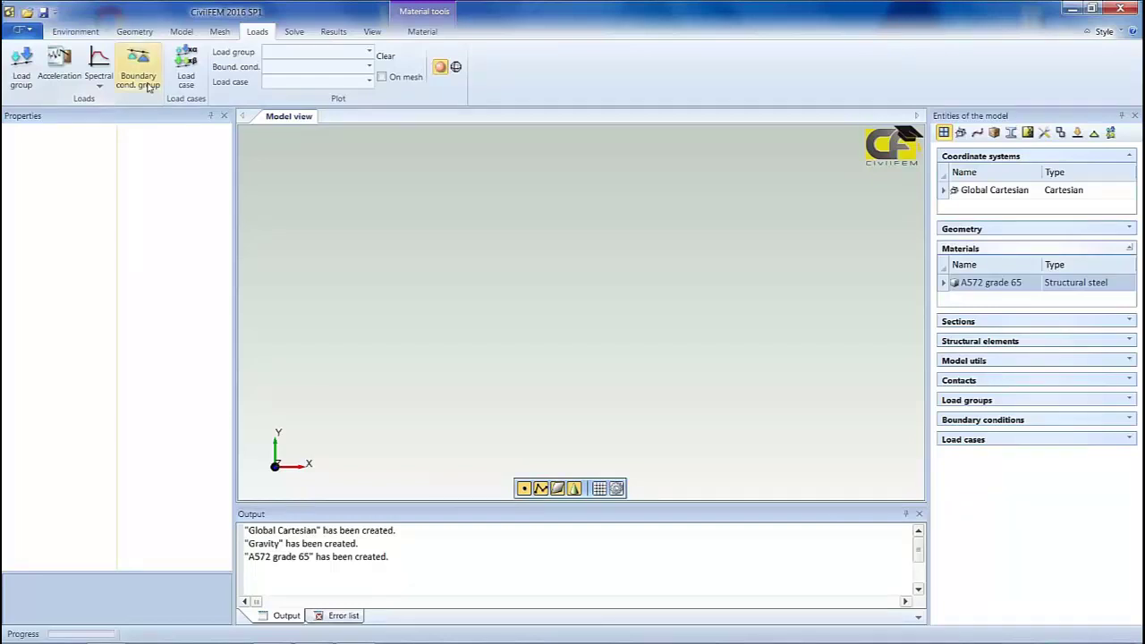
scroll(148, 87, down, 1)
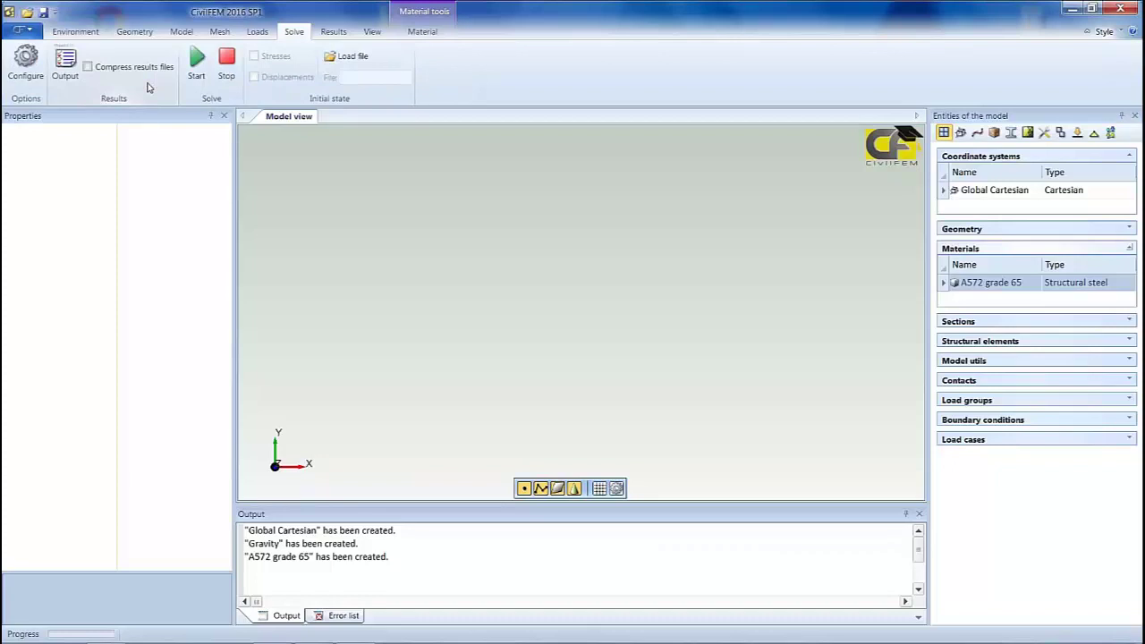
scroll(148, 87, down, 1)
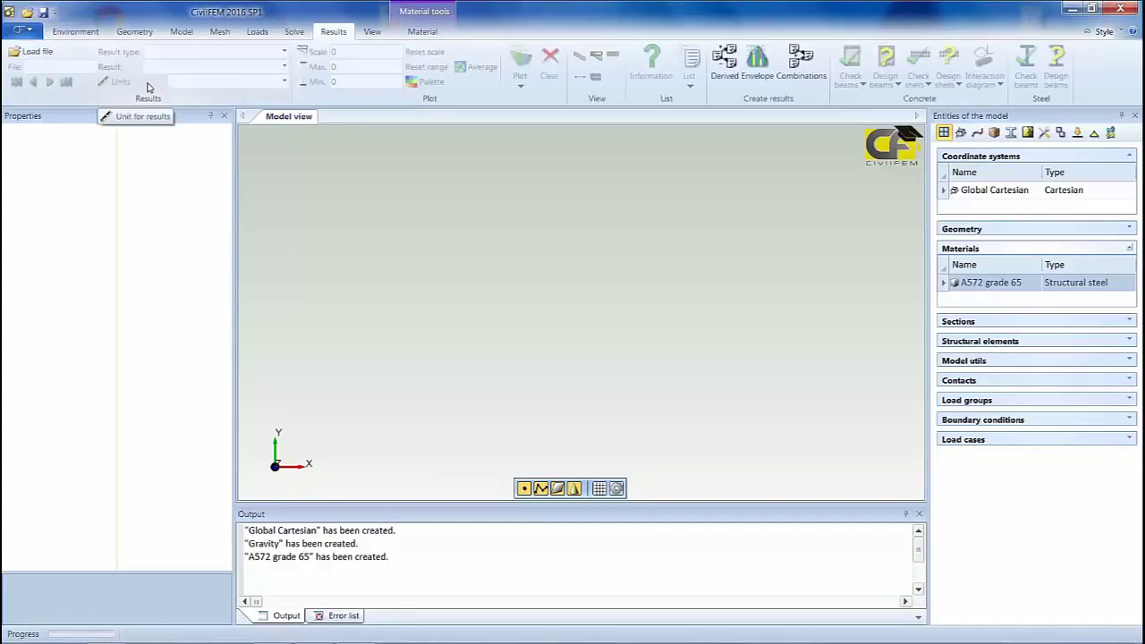